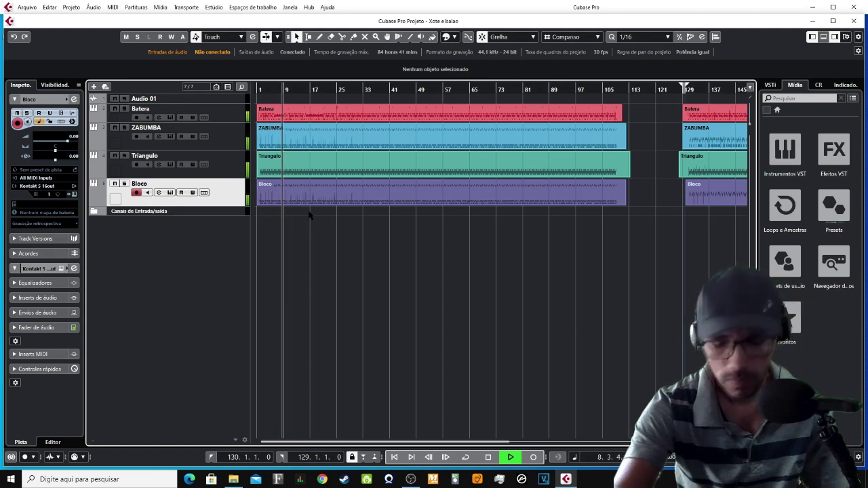
Step: Zoom the project timeline out and in horizontally during playback, fitting both groups of track parts in view
key("g")
key("g")
key("g")
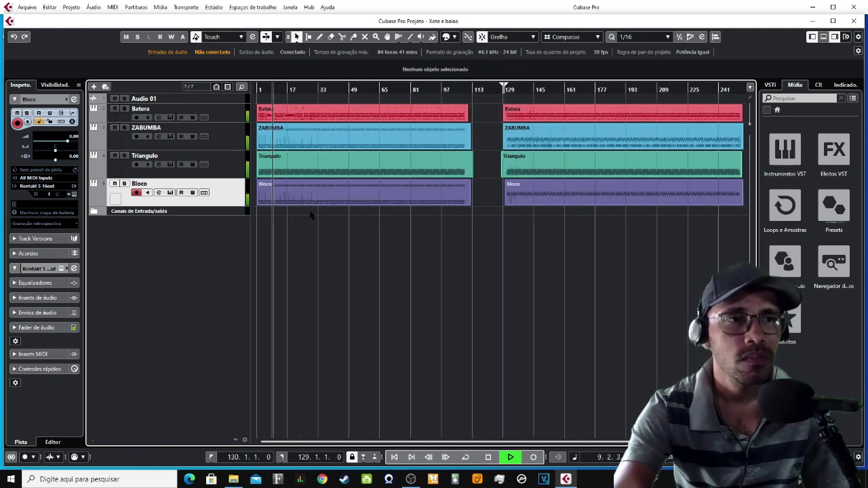
key("h")
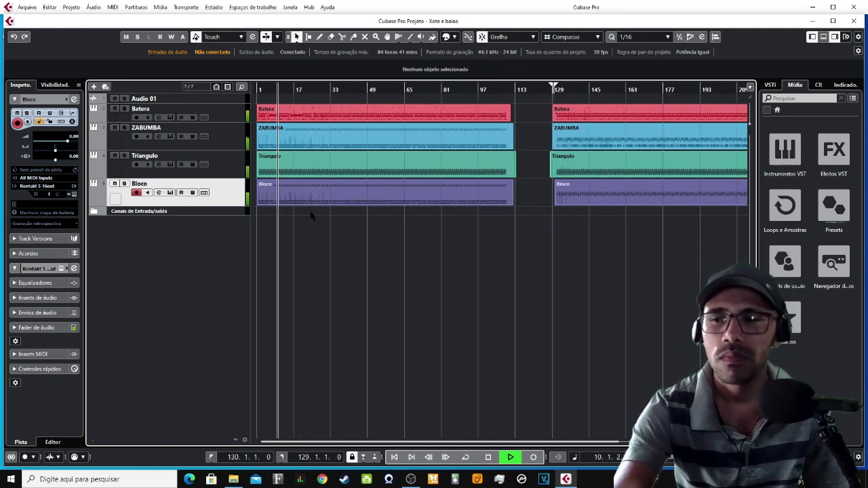
key("g")
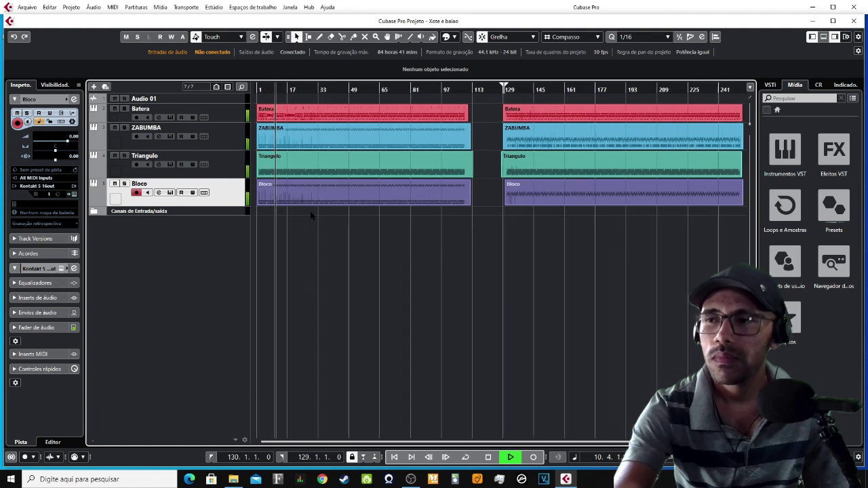
key("h")
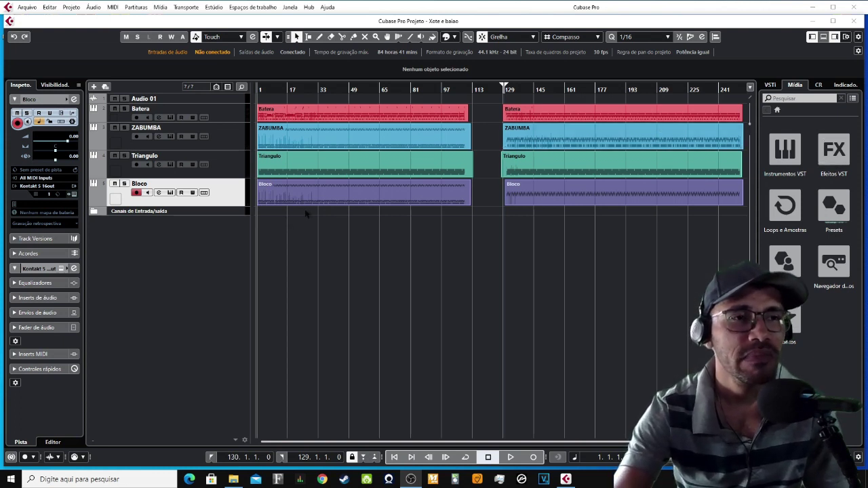
left_click(287, 116)
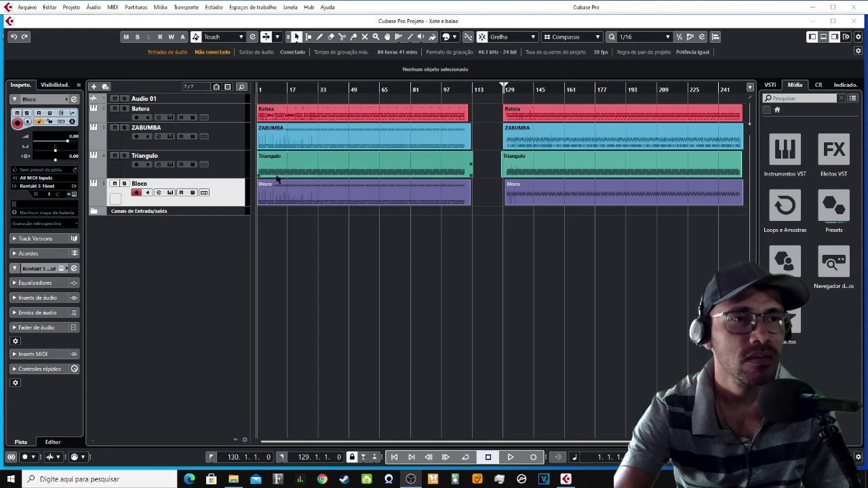
left_click(297, 172)
left_click(268, 217)
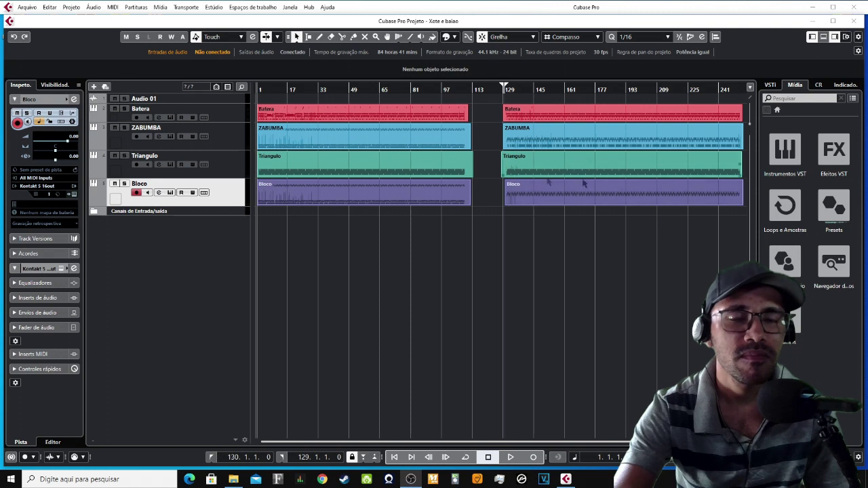
left_click(212, 238)
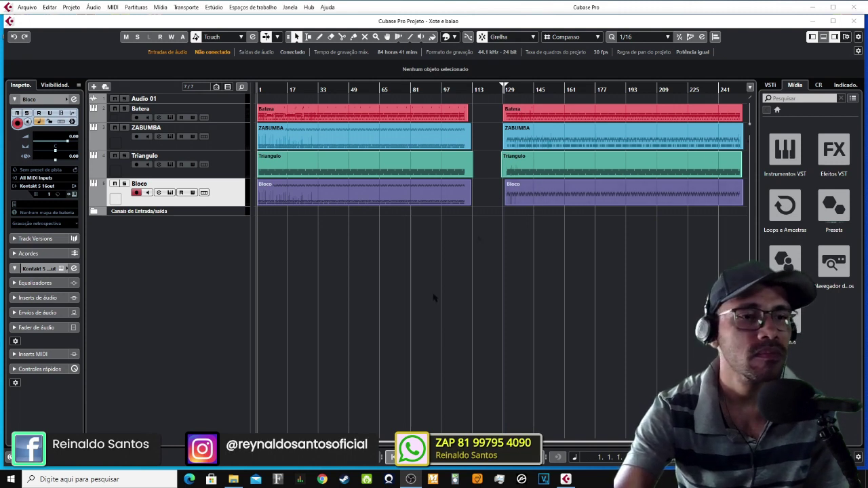
left_click(296, 37)
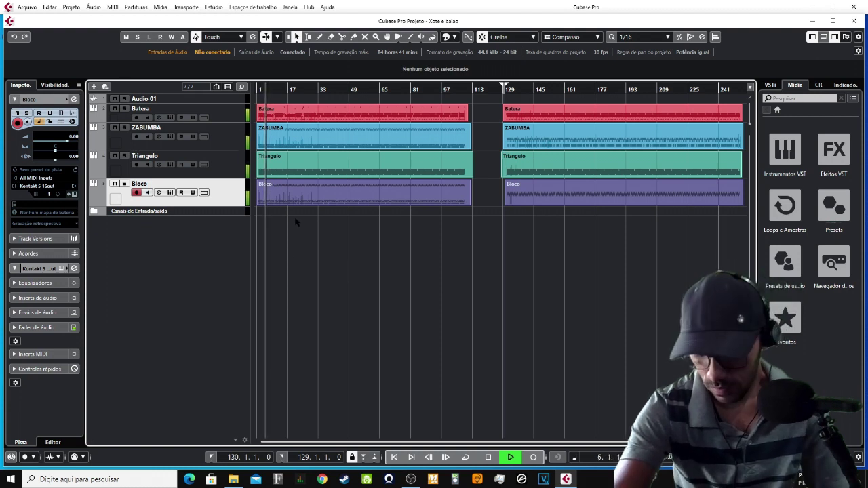
Step: Inspect the Batera, ZABUMBA, Triangulo and Bloco parts during playback at closer and wider horizontal zoom levels
key("h")
key("h")
key("h")
key("h")
key("h")
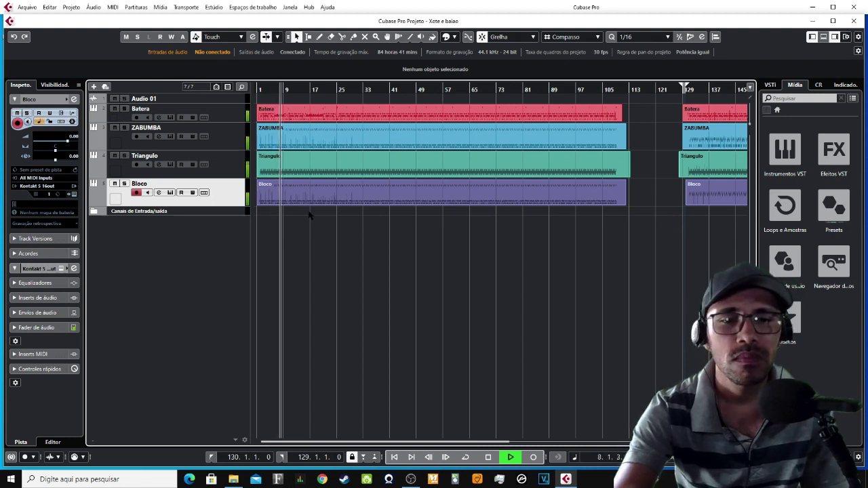
key("g")
key("g")
key("g")
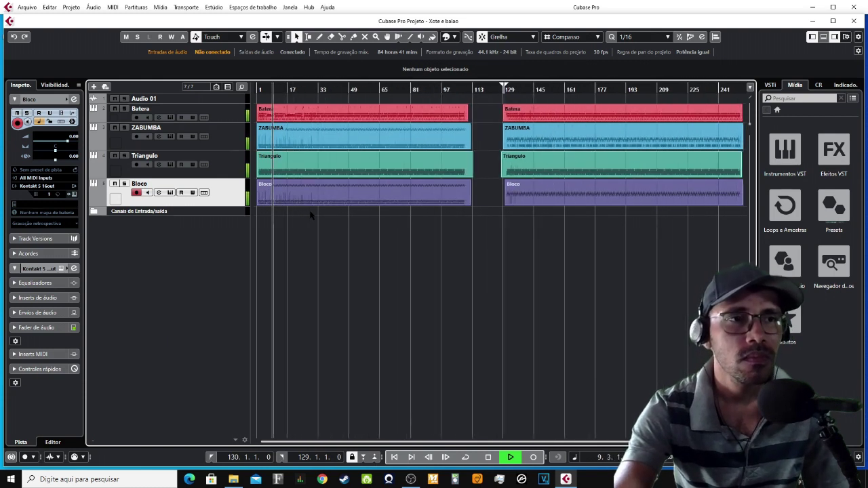
key("h")
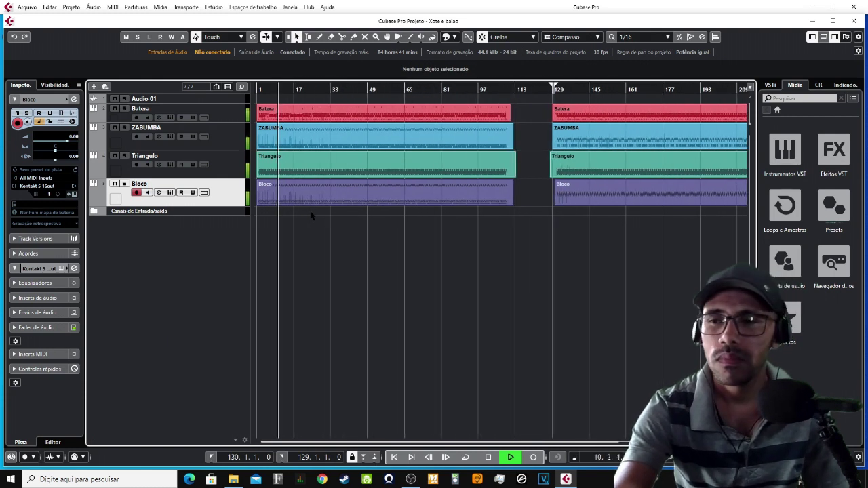
key("g")
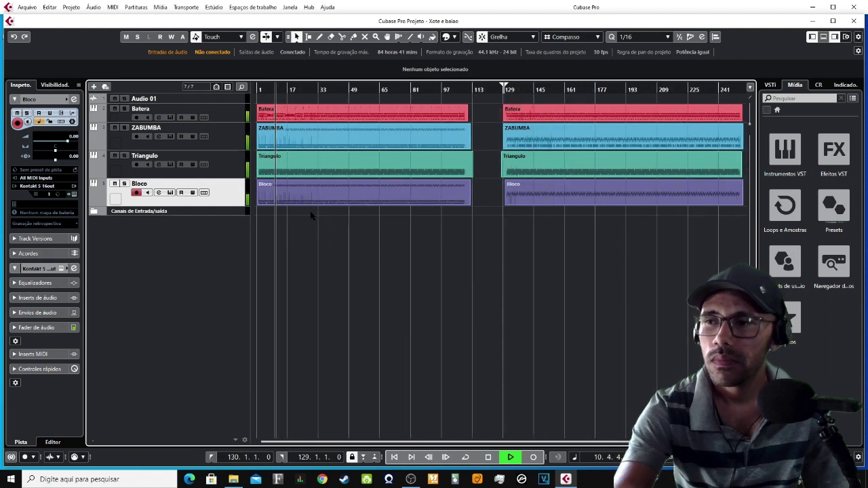
key("h")
key("g")
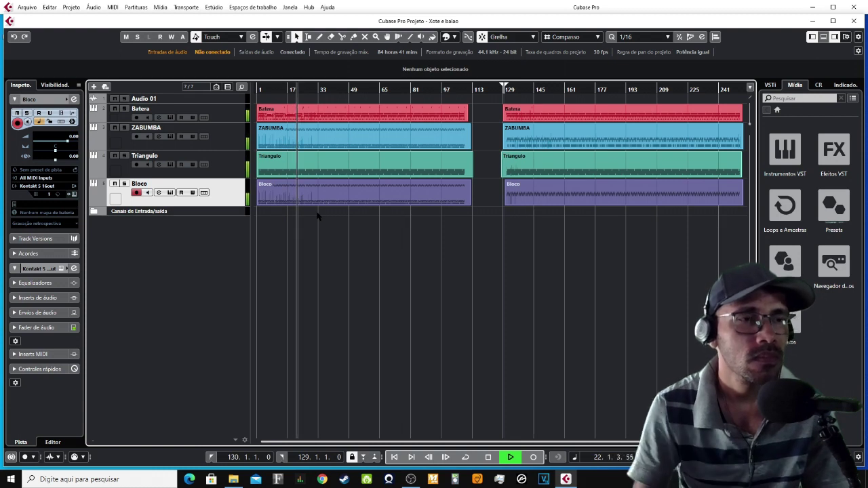
Step: Open the first Batera part in the Key Editor and detach the editor into its own window
left_click(236, 120)
double_click(272, 114)
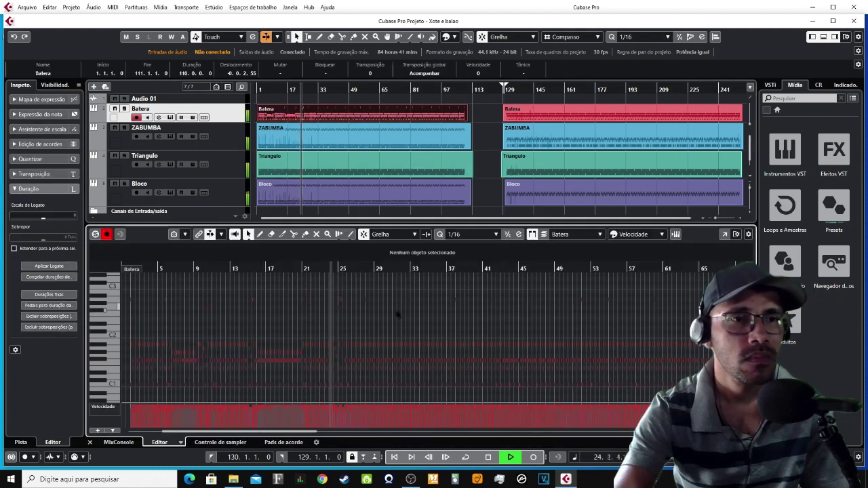
left_click(724, 234)
Step: Examine the Batera drum notes and velocities in the Key Editor during playback, from single-bar detail to the whole part
scroll(444, 243, "down", 2)
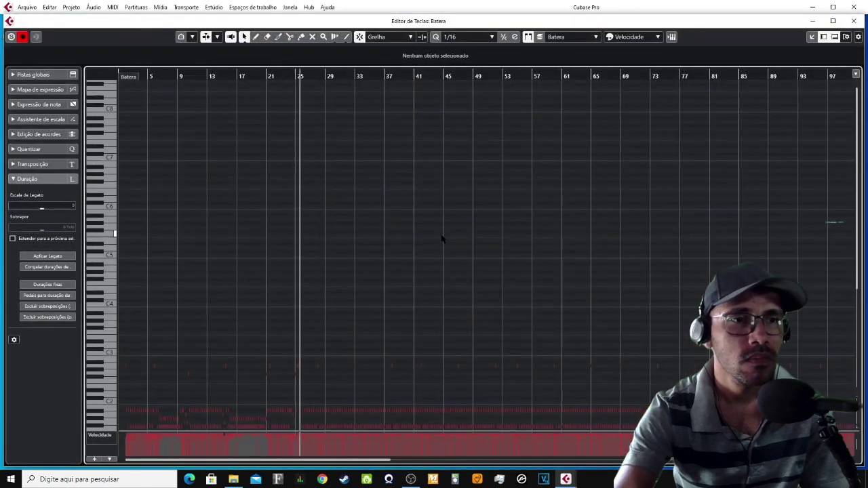
key("h")
key("h")
key("h")
key("h")
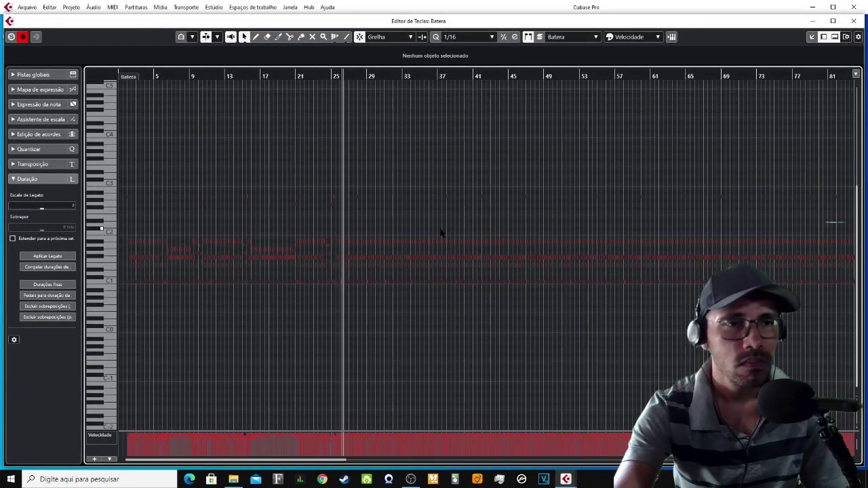
key("h")
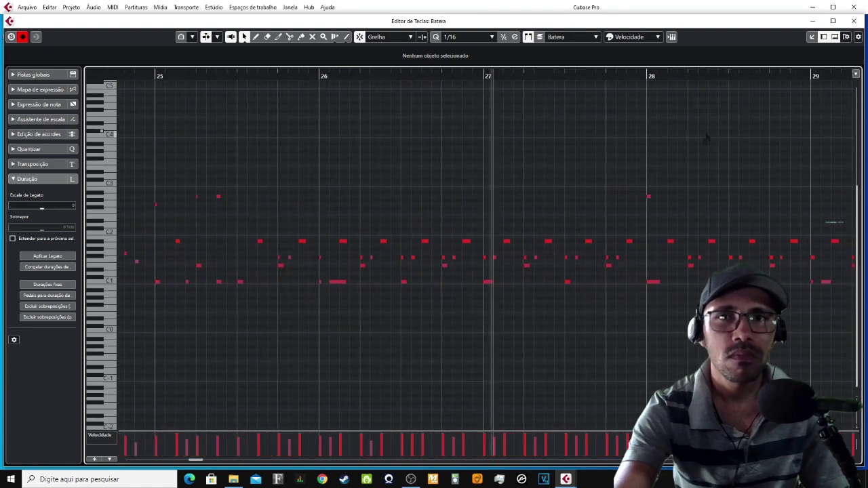
key("g")
key("g")
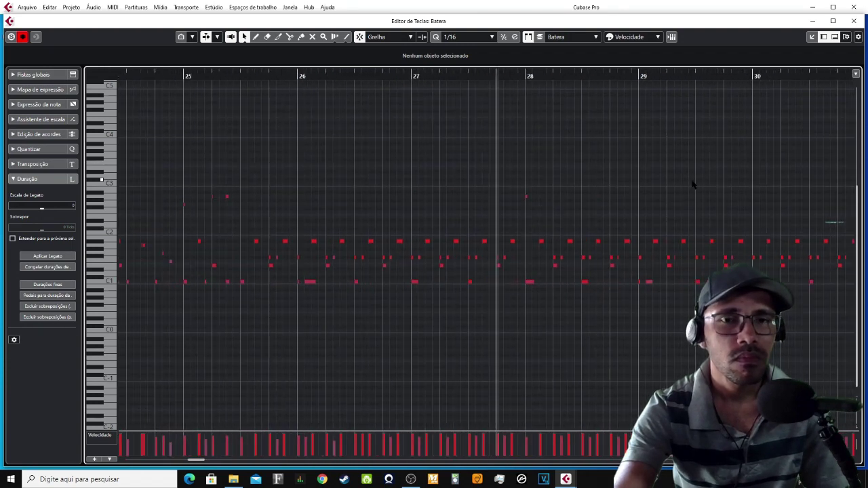
key("g")
key("g")
key("g")
key("g")
key("g")
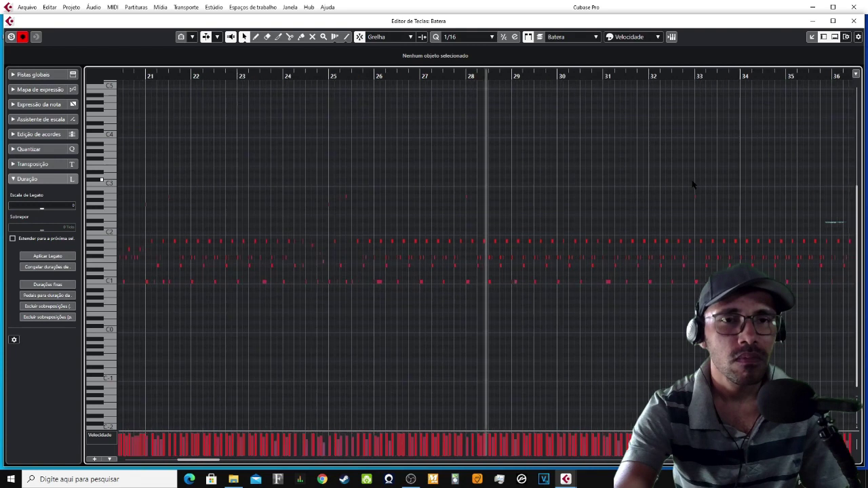
key("g")
key("g")
key("g")
key("g")
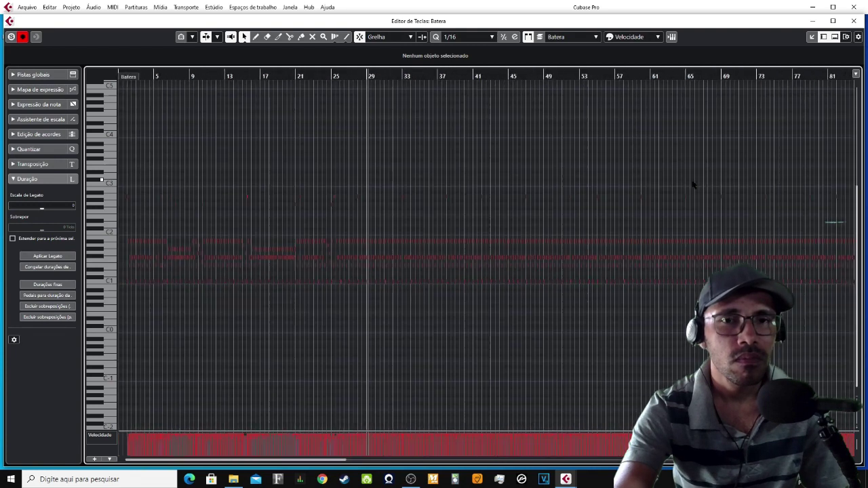
key("h")
key("h")
key("h")
key("h")
key("h")
key("h")
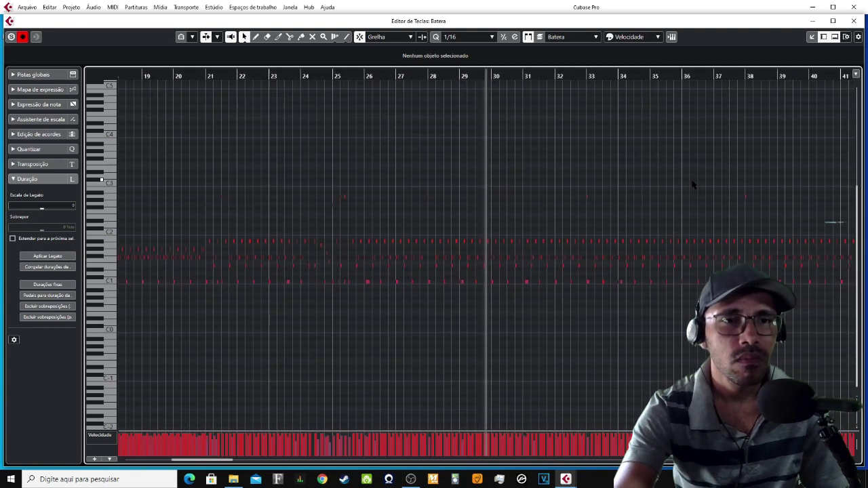
key("g")
key("g")
key("g")
key("g")
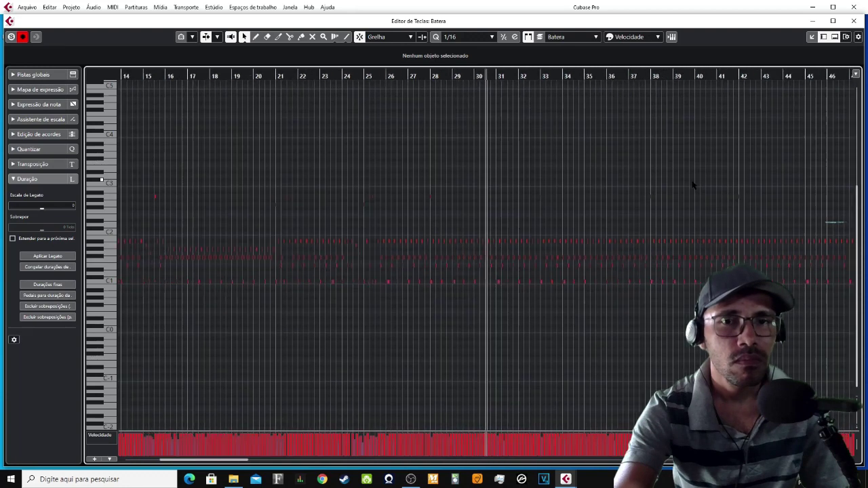
key("g")
key("g")
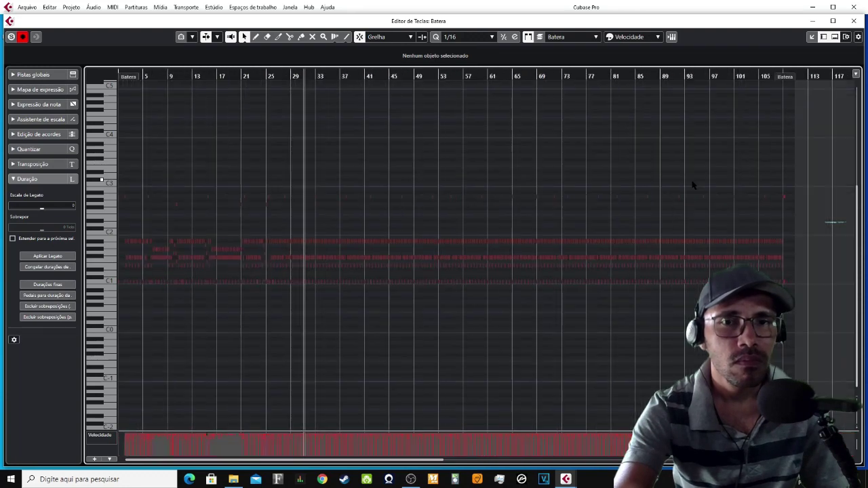
key("h")
key("h")
key("h")
key("h")
key("h")
key("h")
key("h")
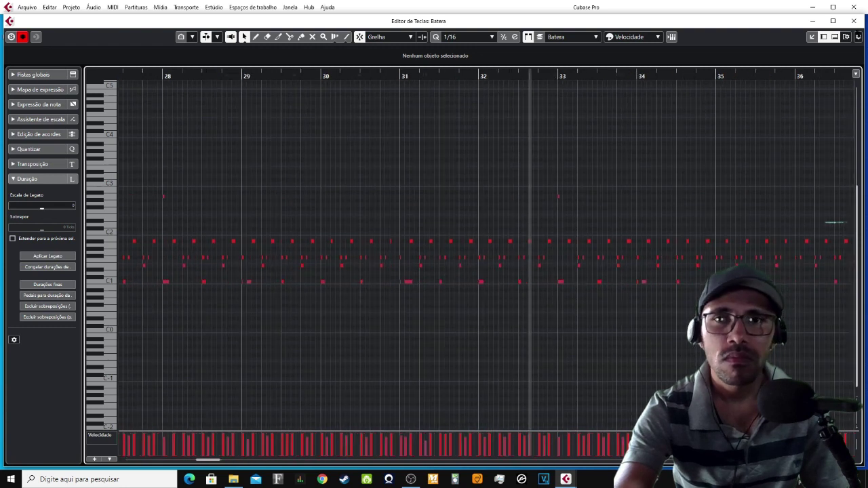
Step: Close the Batera Key Editor window and the lower editor zone of the project window
left_click(854, 20)
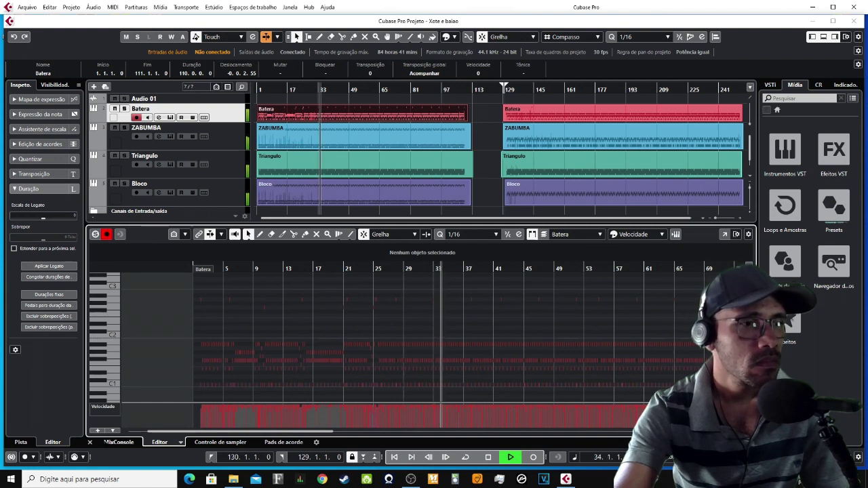
left_click(91, 442)
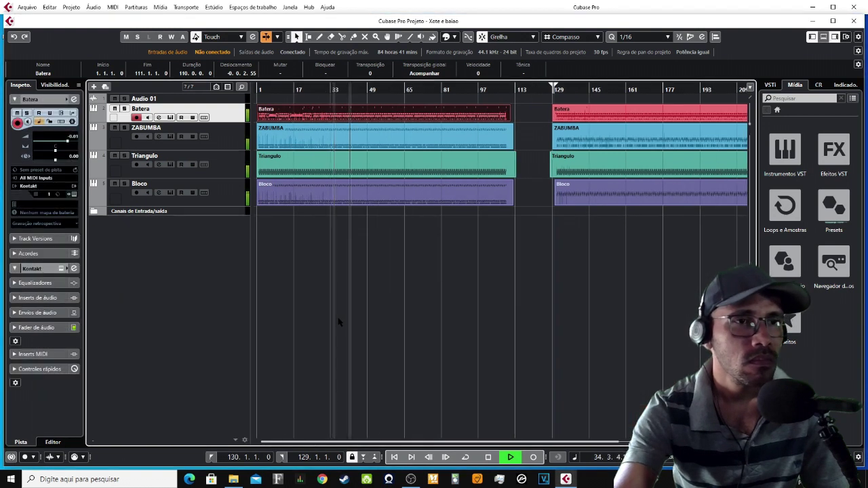
Step: Examine the four instrument tracks around the playback cursor in the project timeline, alternating between bar-level detail and a wide overview
key("h")
key("h")
key("h")
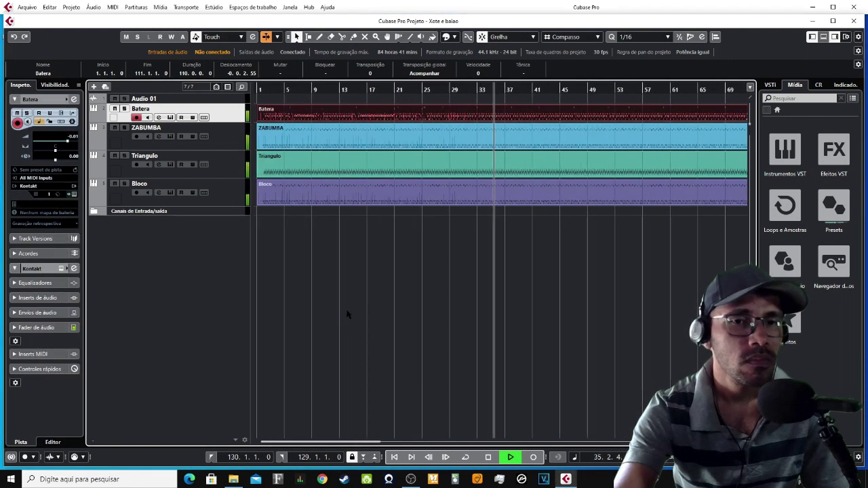
key("h")
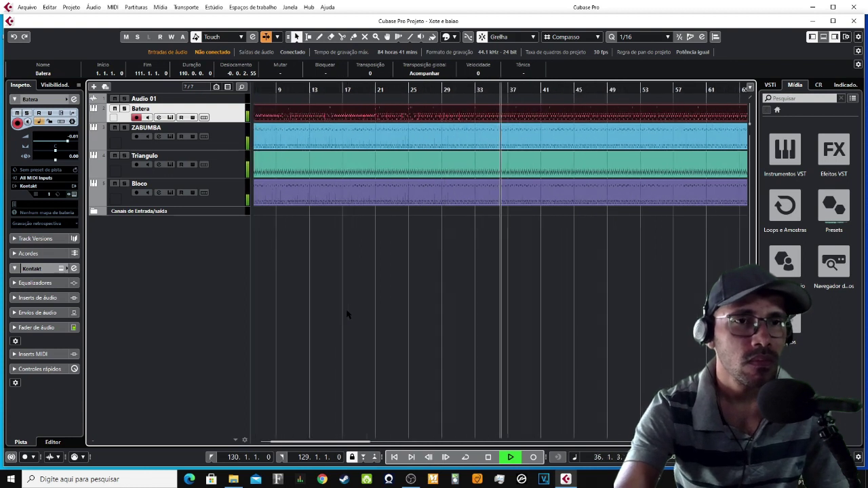
key("h")
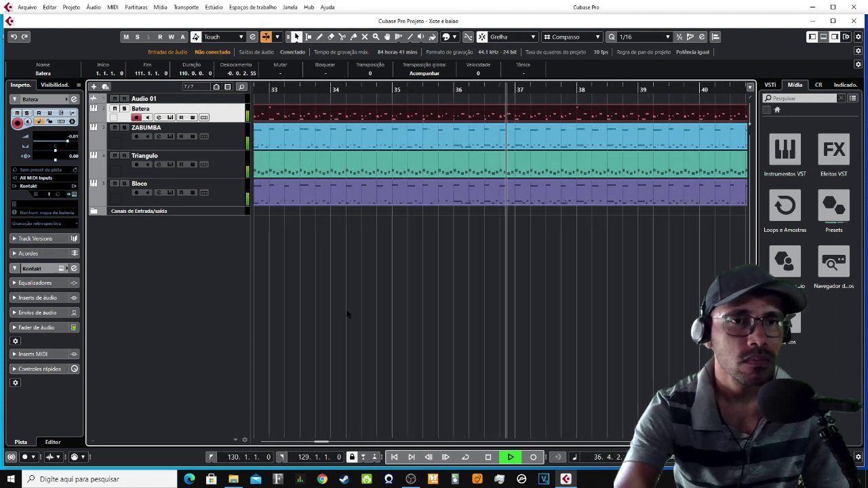
key("g")
key("g")
key("g")
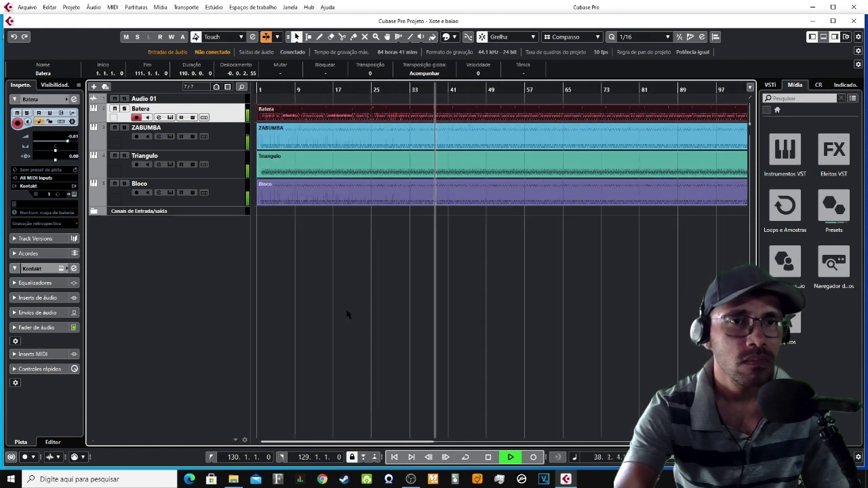
key("g")
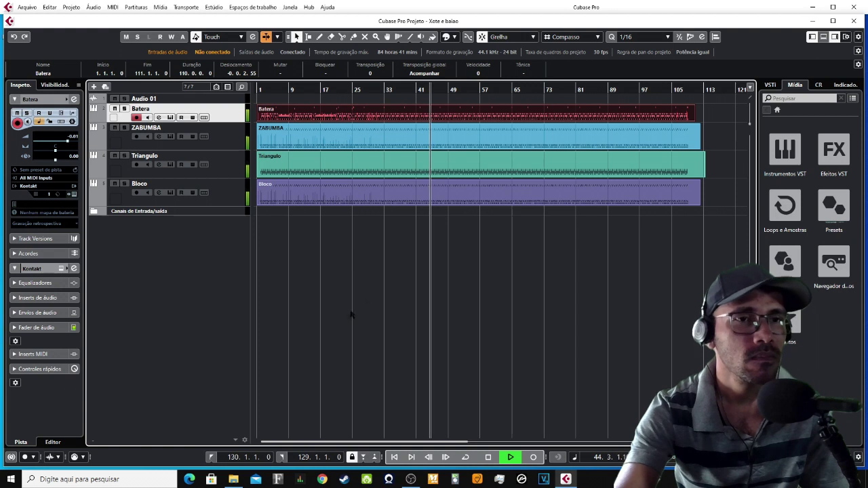
scroll(384, 286, "up", 5)
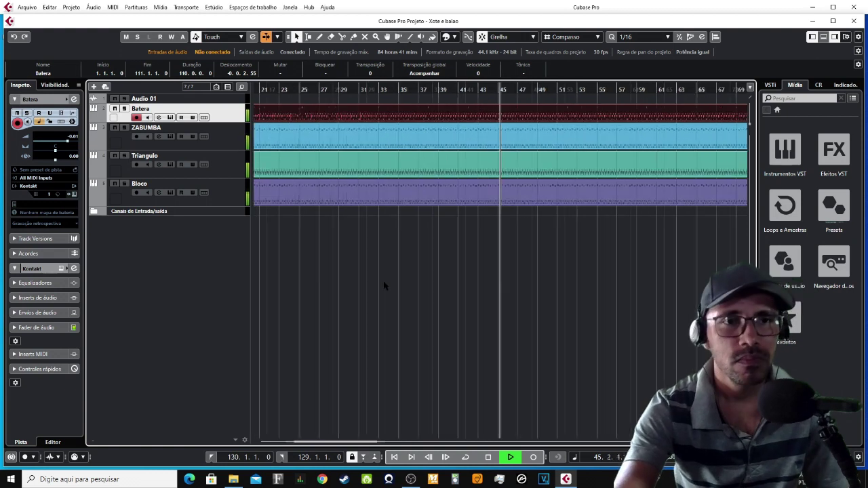
key("h")
key("h")
key("h")
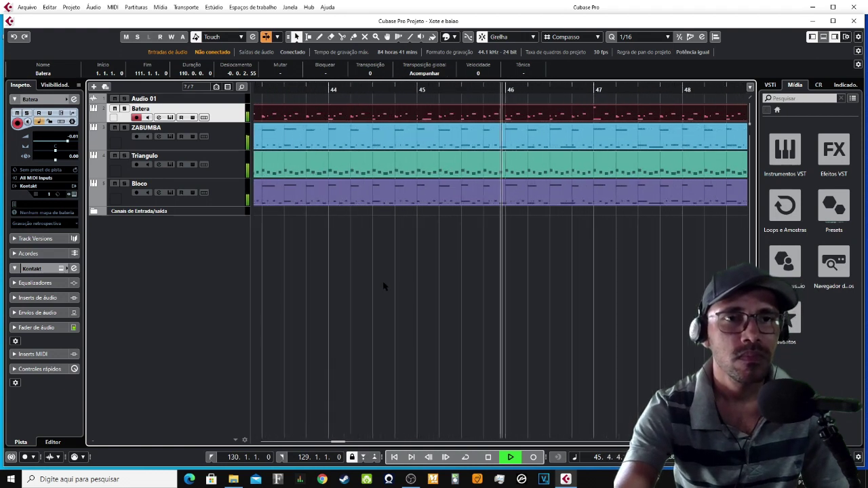
key("g")
key("g")
key("g")
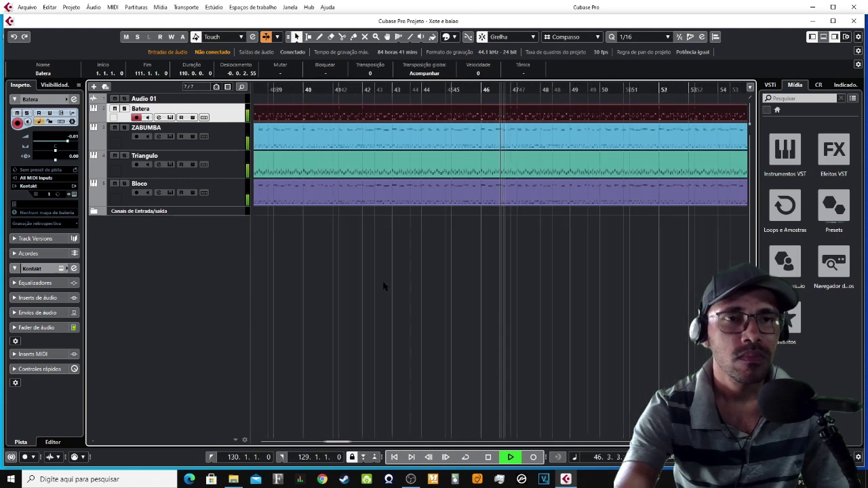
key("g")
key("g")
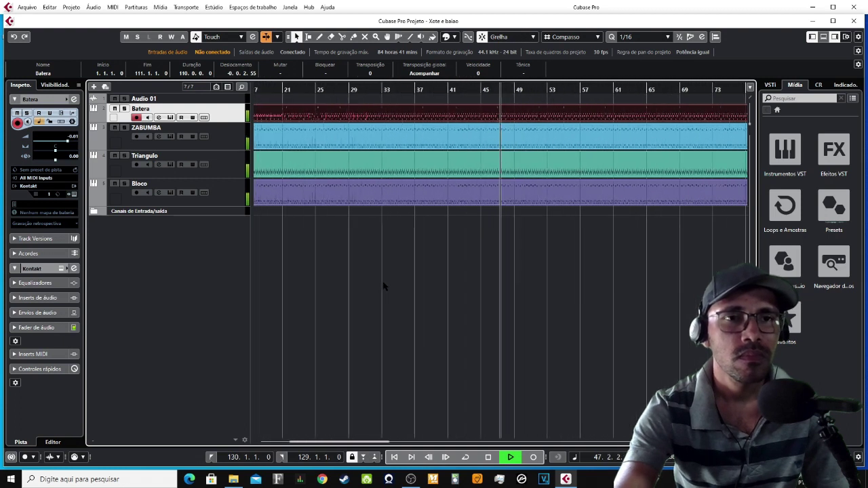
Step: Select the Triangulo track, open its first part in the Key Editor and detach the editor into its own window
key("g")
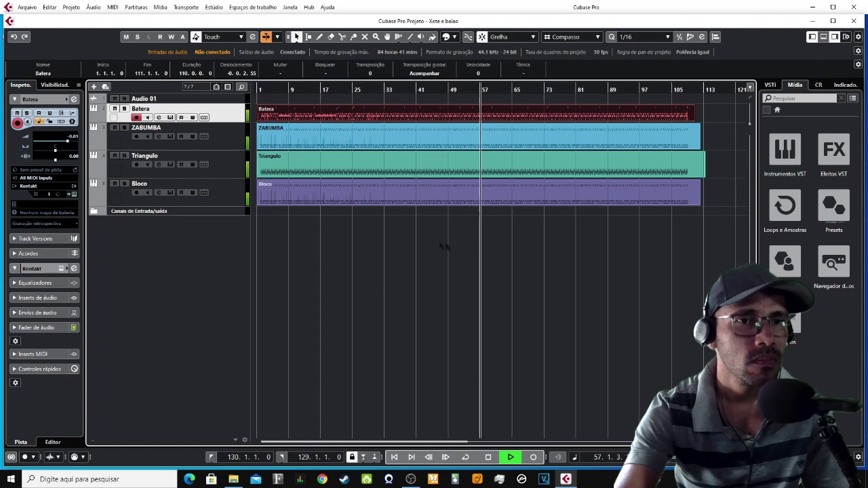
key("ctrl+d")
key("shift+f")
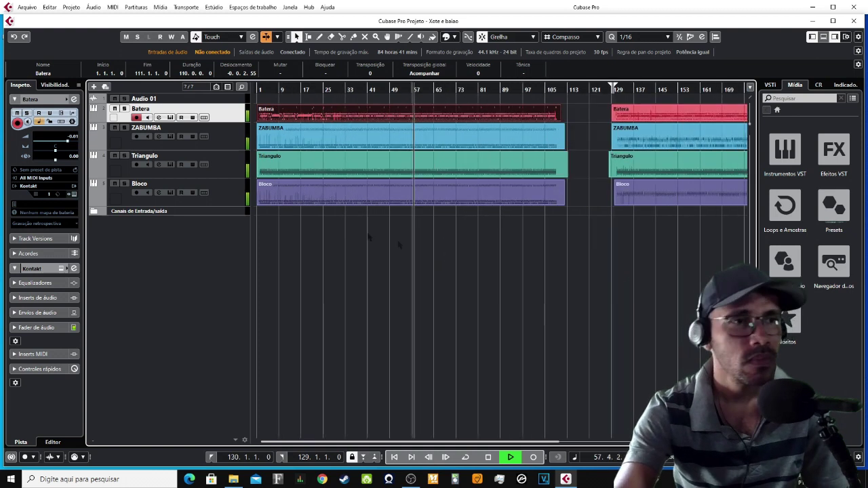
left_click(229, 167)
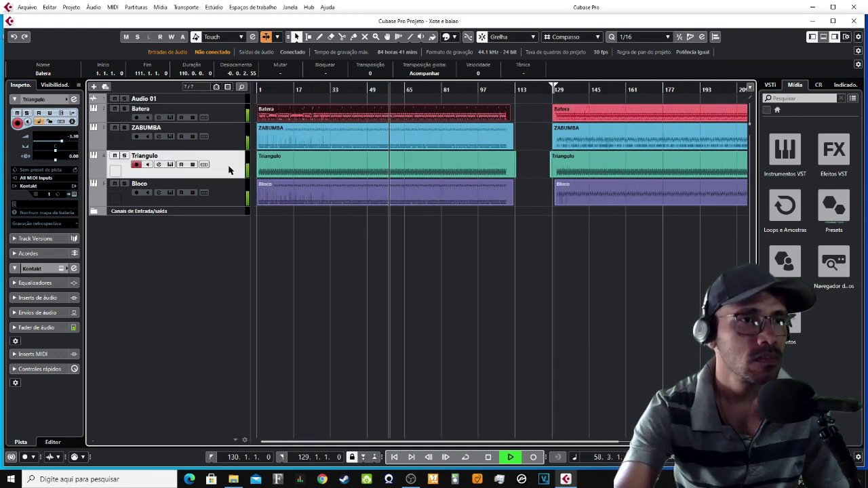
double_click(379, 174)
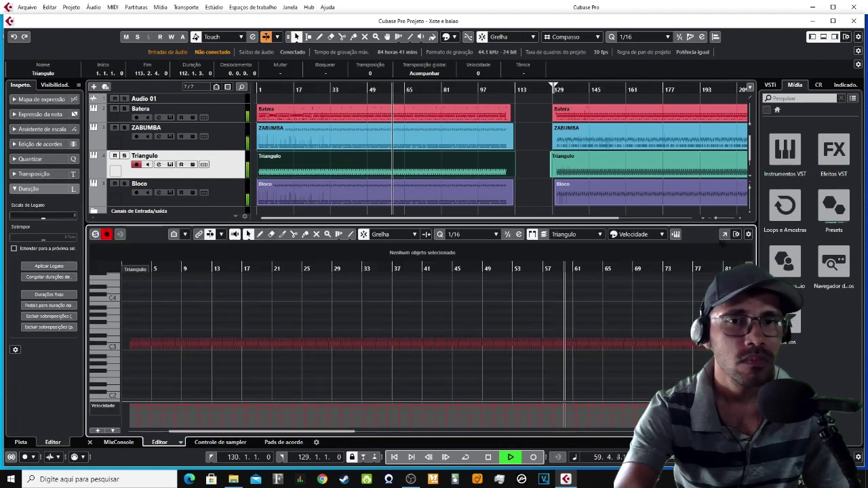
left_click(724, 234)
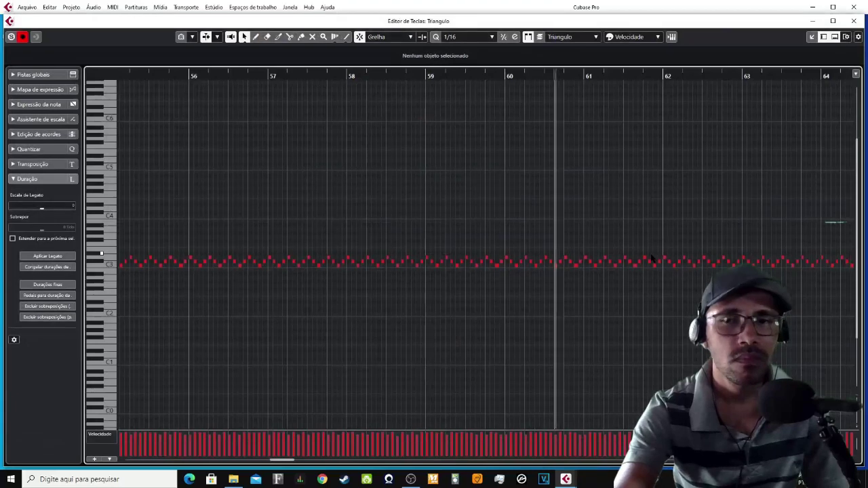
Step: Examine the Triangulo notes and velocities in the Key Editor during playback, from beat-level detail out to the whole part
key("h")
scroll(583, 283, "down", 6)
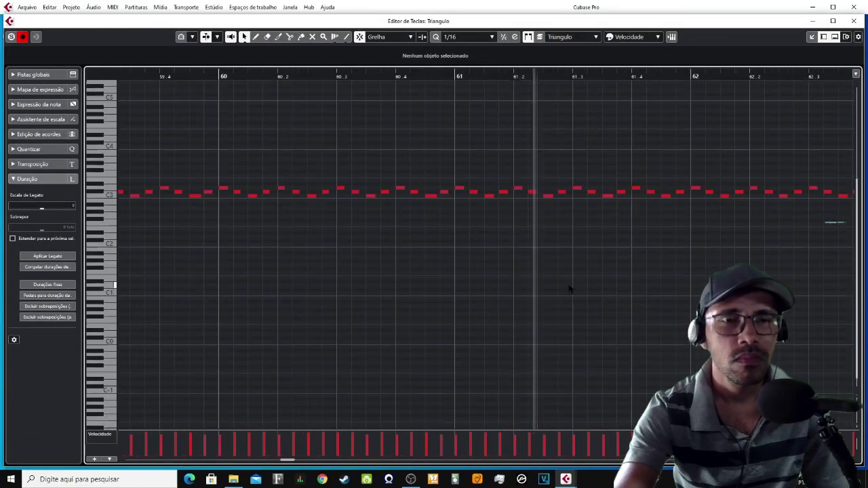
key("g")
key("g")
key("g")
key("g")
key("g")
key("g")
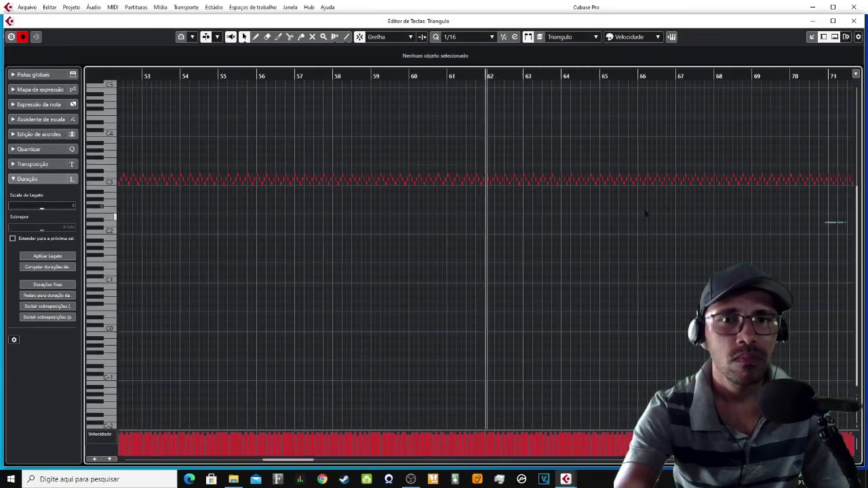
key("g")
key("g")
key("g")
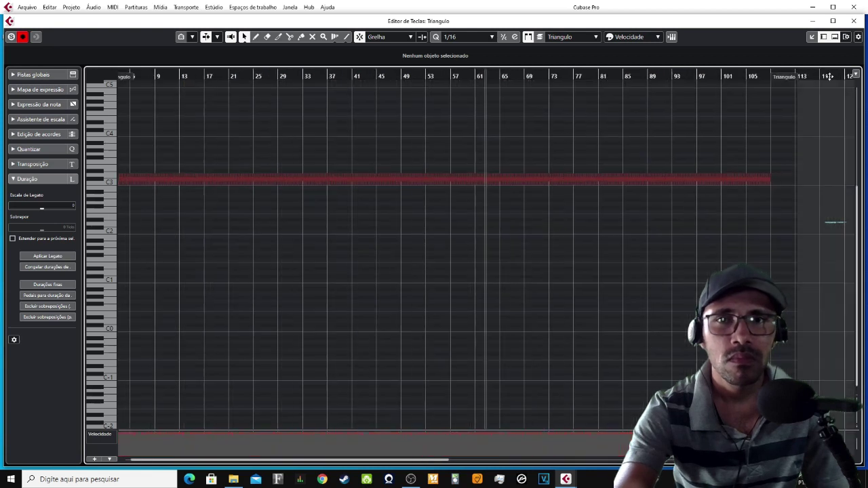
Step: Close the Triangulo Key Editor window and the lower editor zone of the project window
left_click(854, 21)
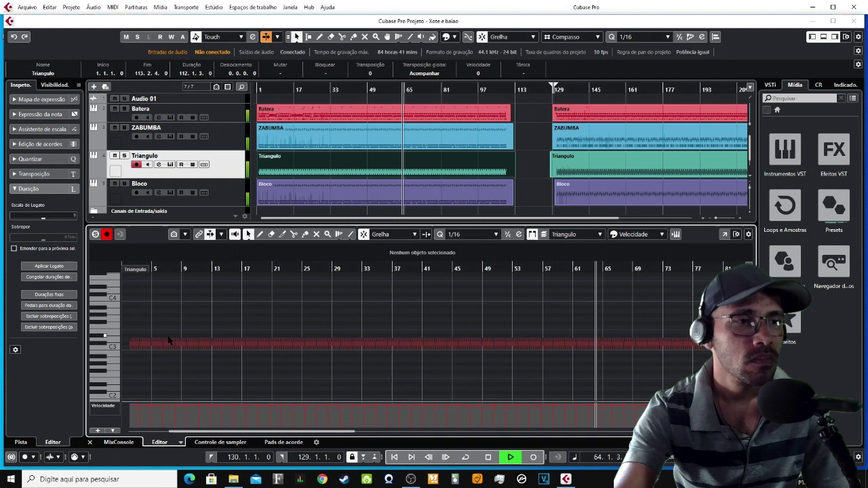
left_click(90, 442)
key("g")
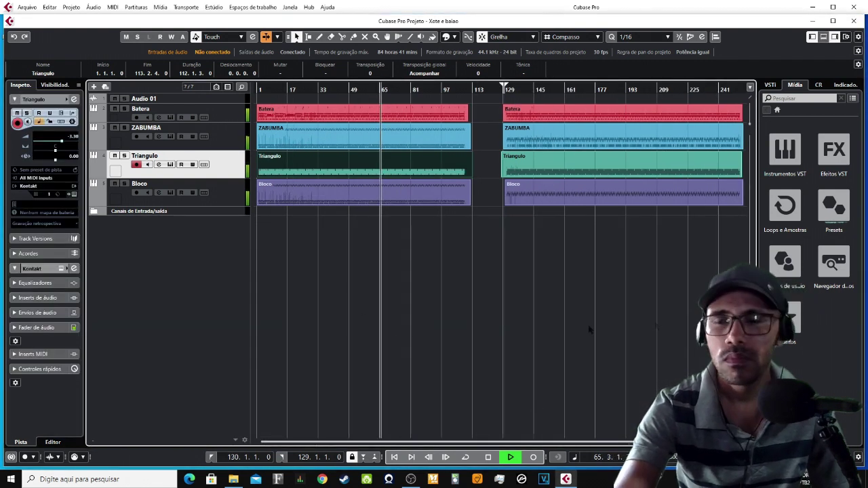
Step: Stop playback and place the project cursor at bar 129, where the second group of parts begins
key("space")
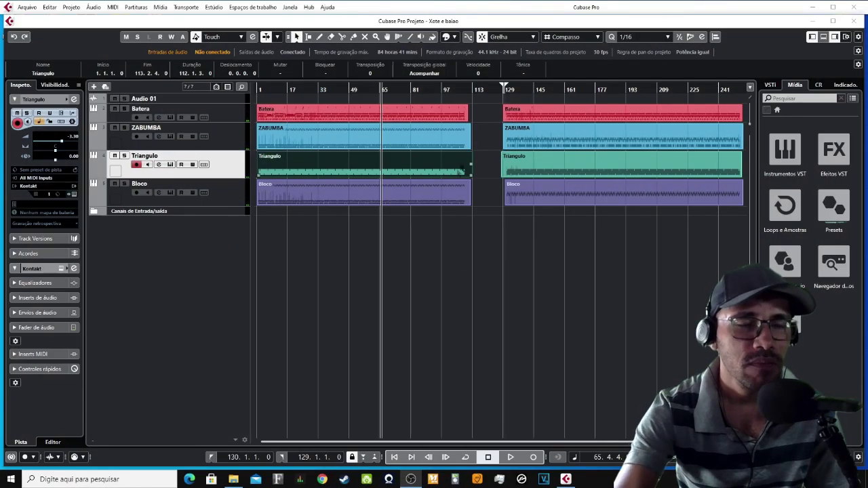
left_click(504, 86)
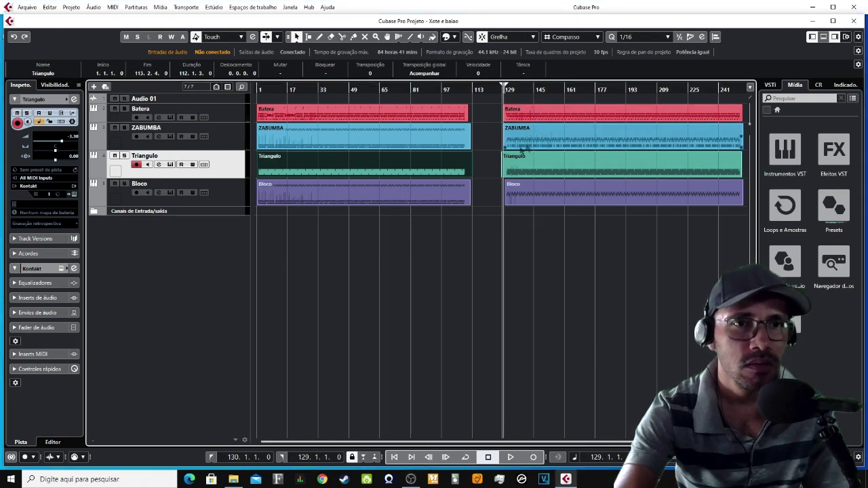
key("h")
key("h")
key("h")
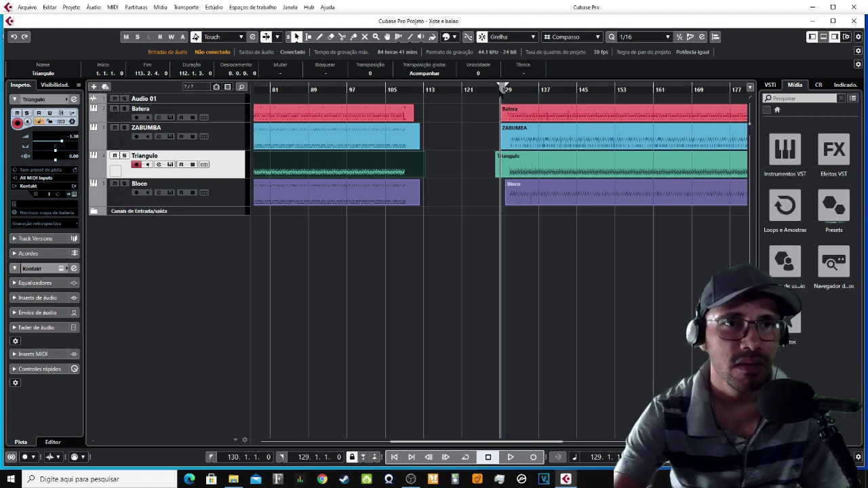
Step: Play the second group of parts from bar 129 in two short passages, stopping after each one
left_click_drag(502, 87, 403, 88)
key("space")
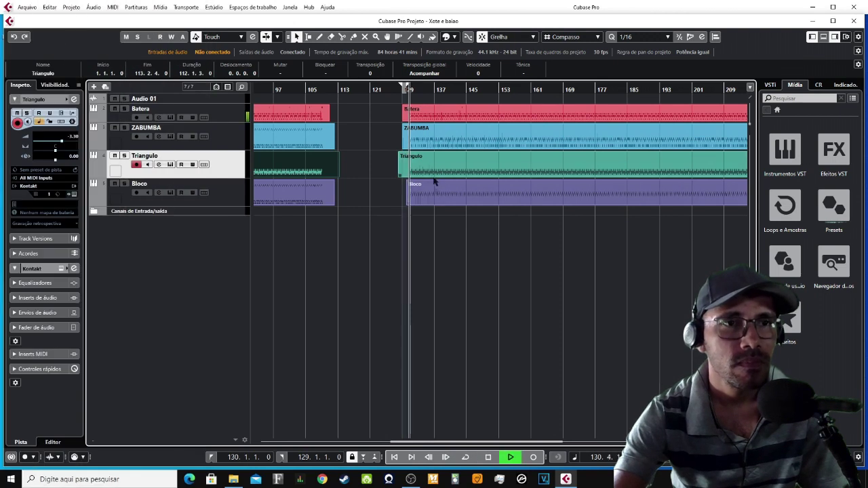
key("space")
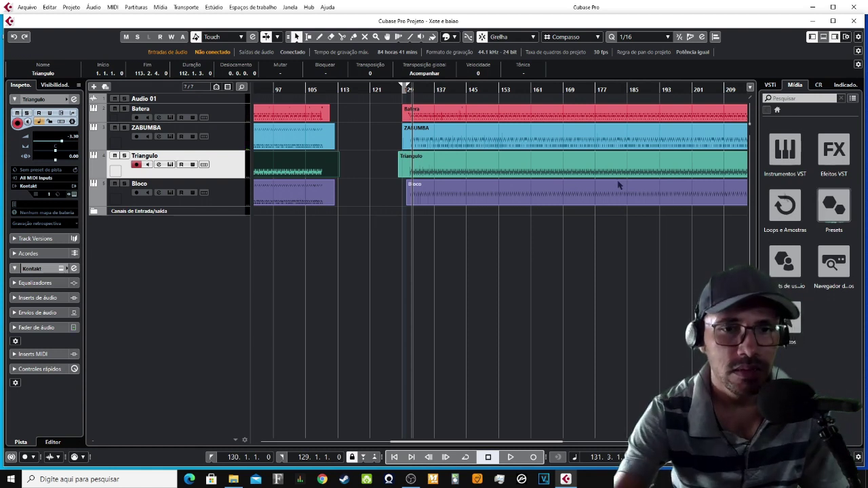
key("space")
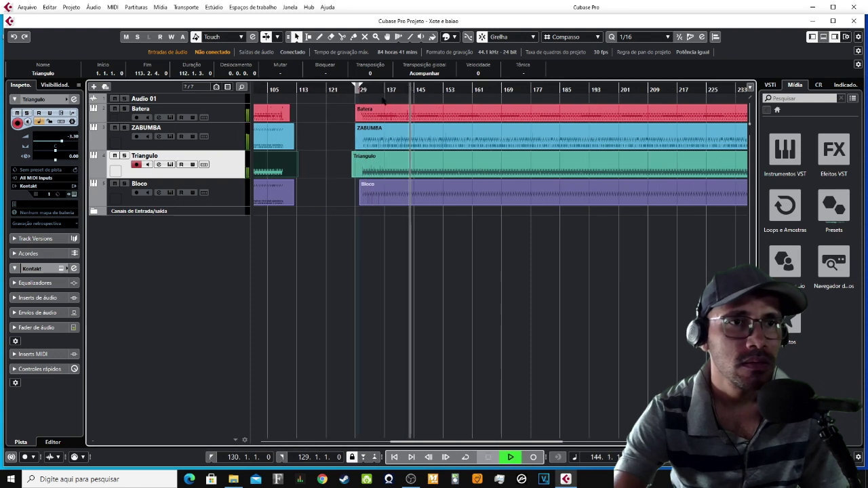
key("space")
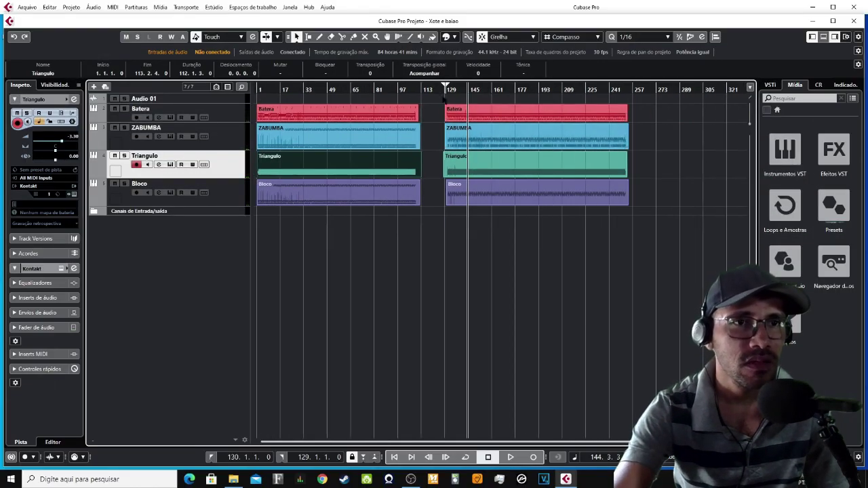
Step: Deselect the first Triangulo part and return the project cursor to bar 129
left_click(444, 100)
left_click_drag(447, 87, 547, 136)
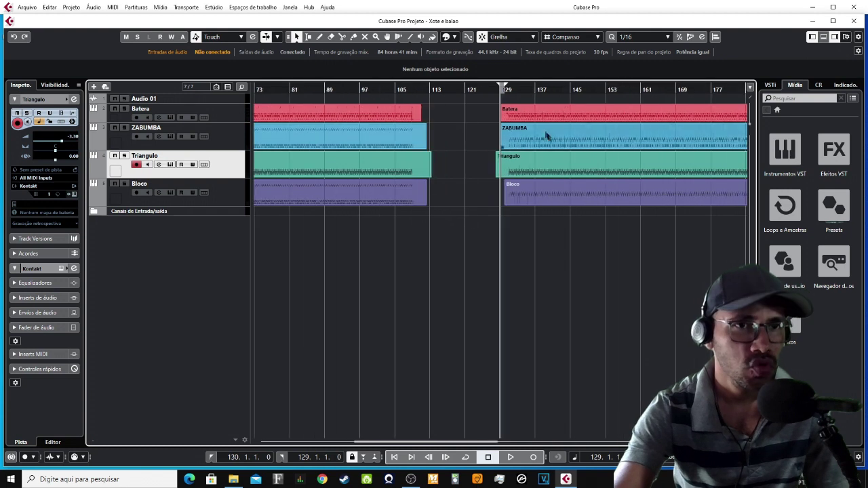
key("h")
key("h")
key("h")
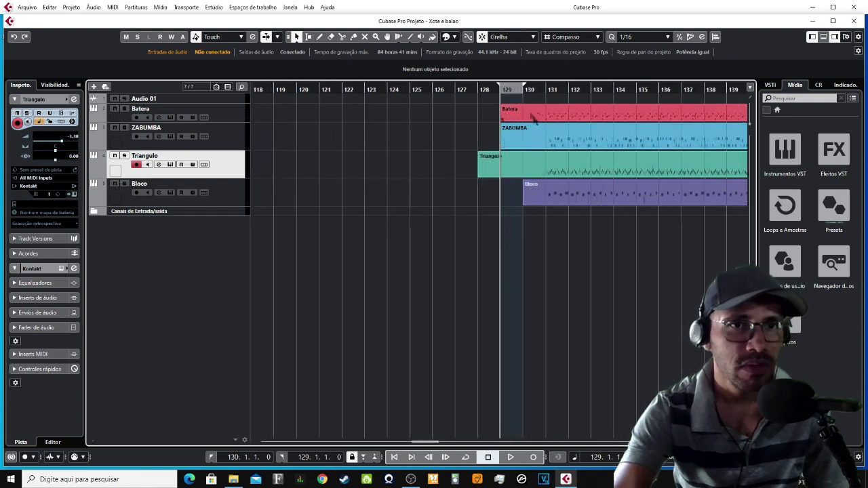
Step: Place the project cursor at bar 130, at the start of the second Bloco part
key("g")
key("g")
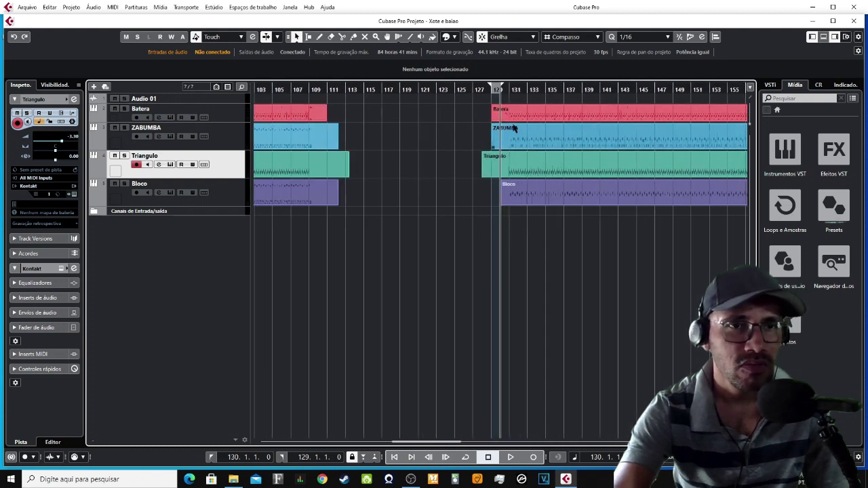
key("g")
key("g")
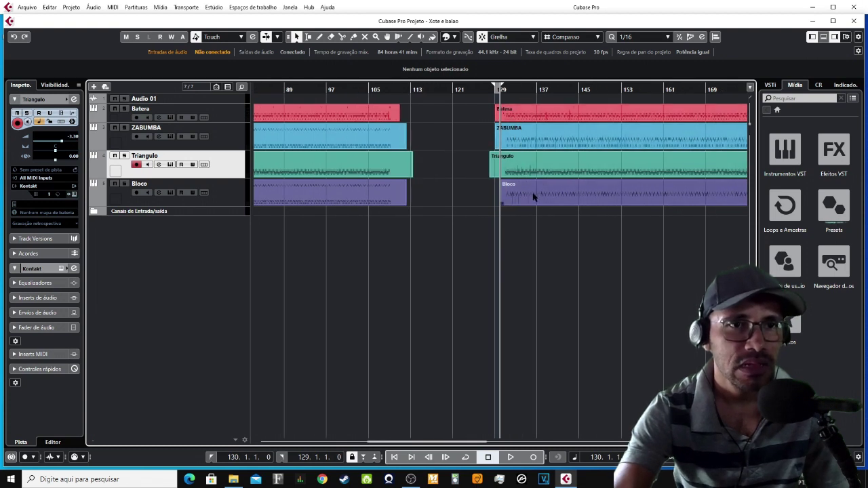
Step: View the Kontakt instrument loaded on the Bloco track, and close its window
left_click(182, 194)
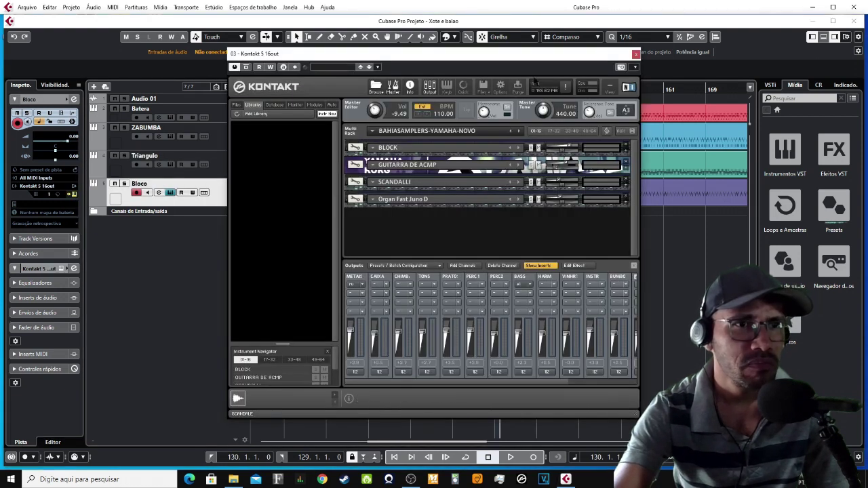
left_click(636, 54)
key("g")
key("g")
key("g")
key("g")
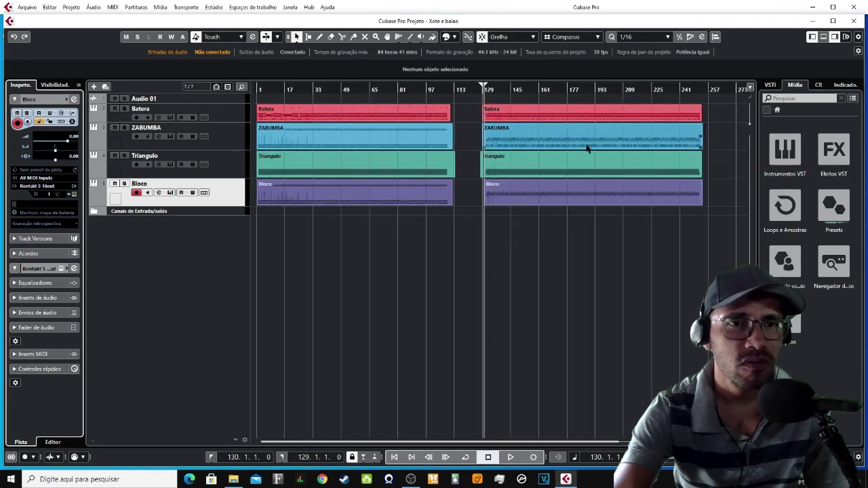
Step: Examine the starts of the second group of parts around bar 130, alternating between bar-level detail and the full project overview
key("h")
key("h")
key("h")
key("g")
key("g")
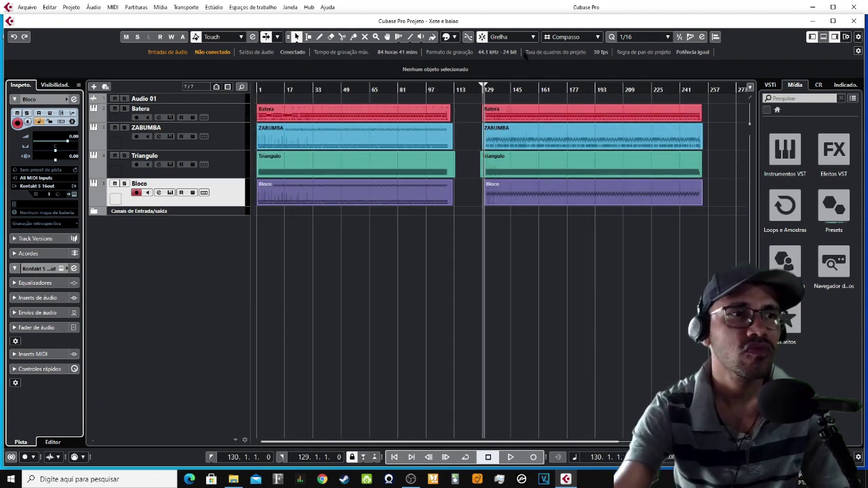
key("g")
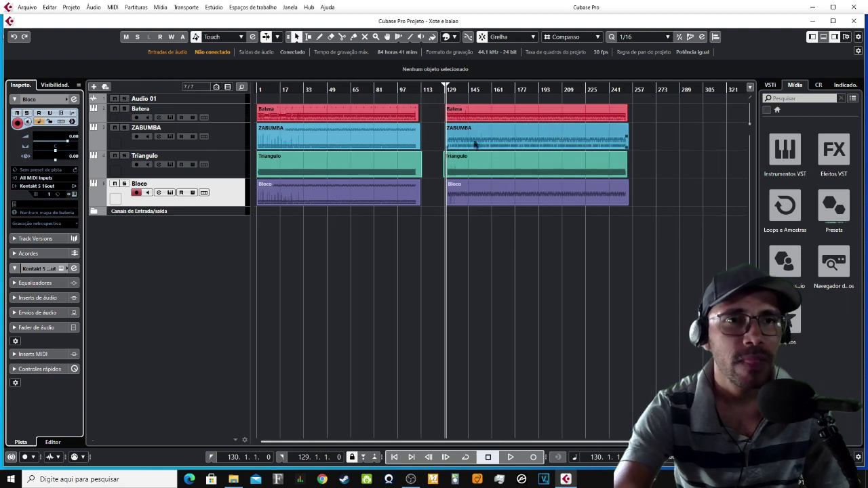
key("h")
key("h")
key("h")
key("h")
key("h")
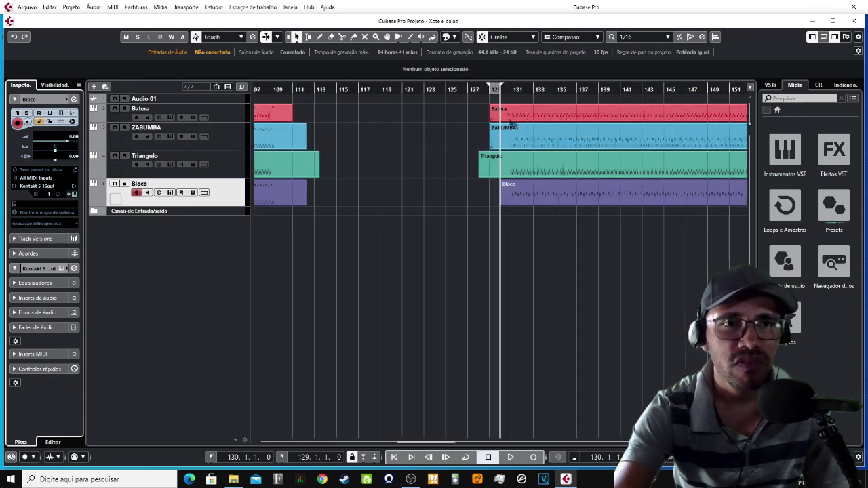
key("h")
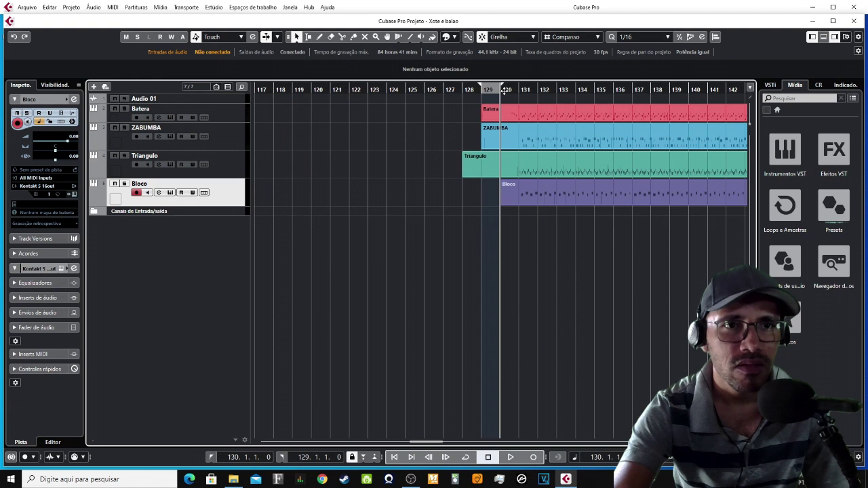
key("g")
key("g")
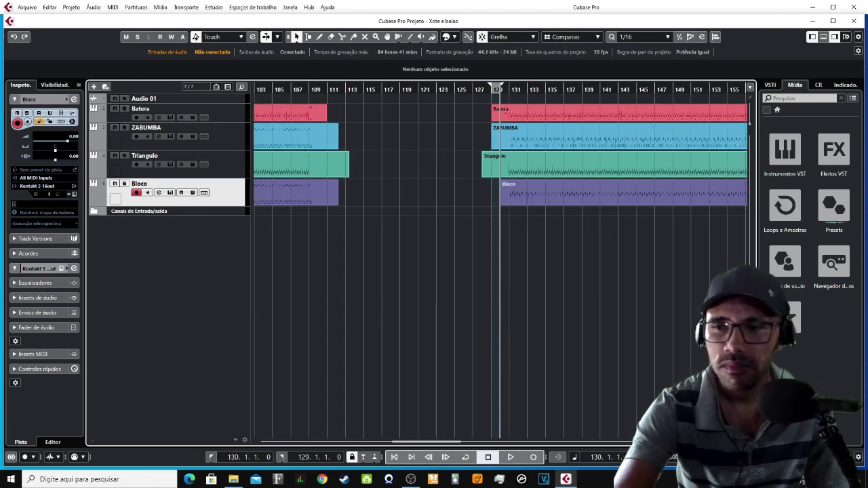
key("g")
key("g")
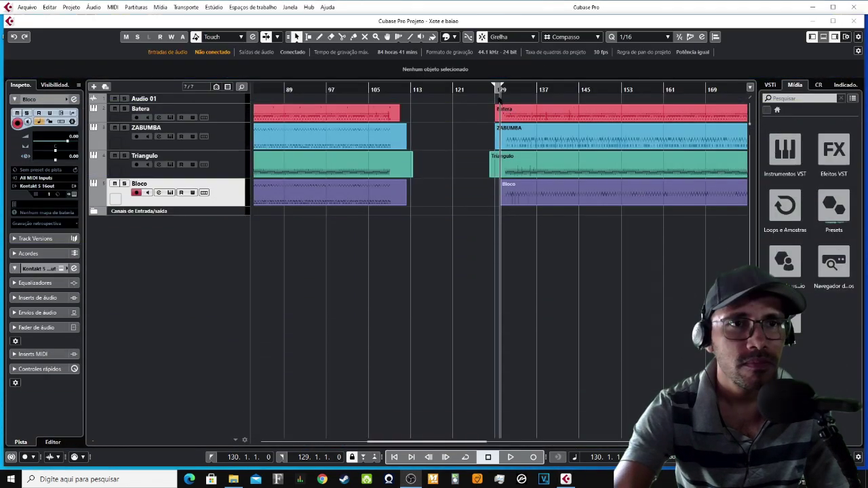
Step: Start playback from bar 130 and examine the four instrument tracks around the moving cursor, in close and wide views
key("space")
key("h")
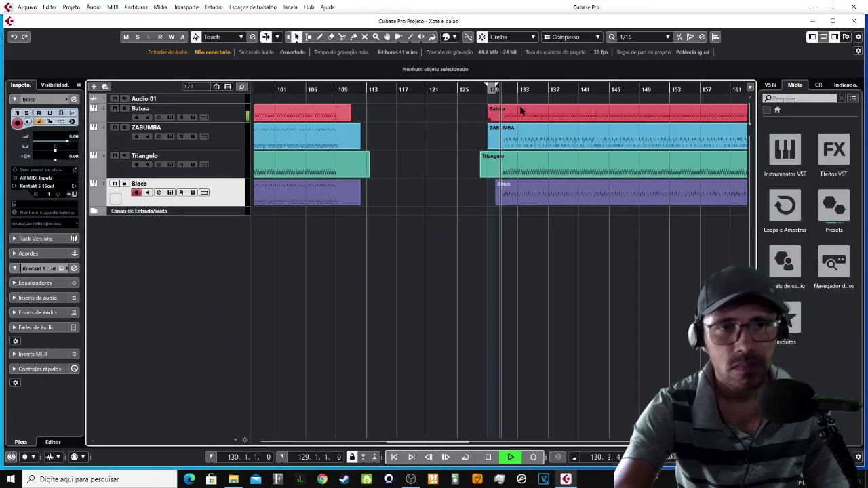
key("g")
key("g")
key("g")
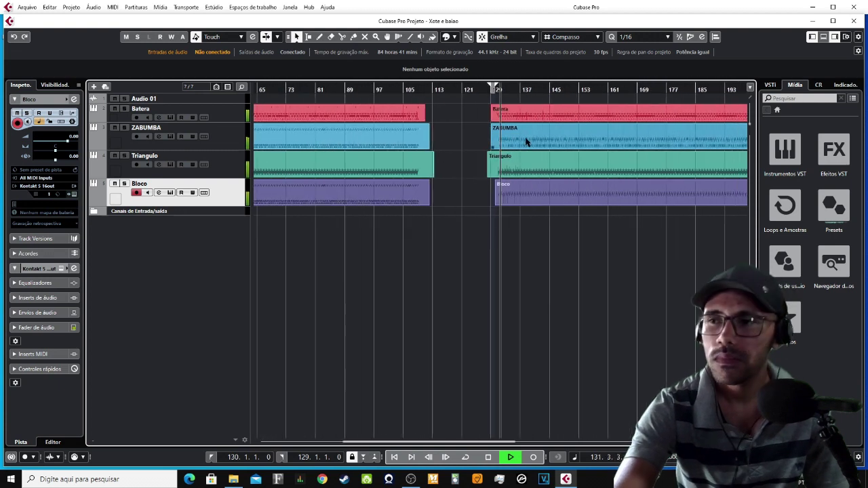
key("g")
key("g")
key("g")
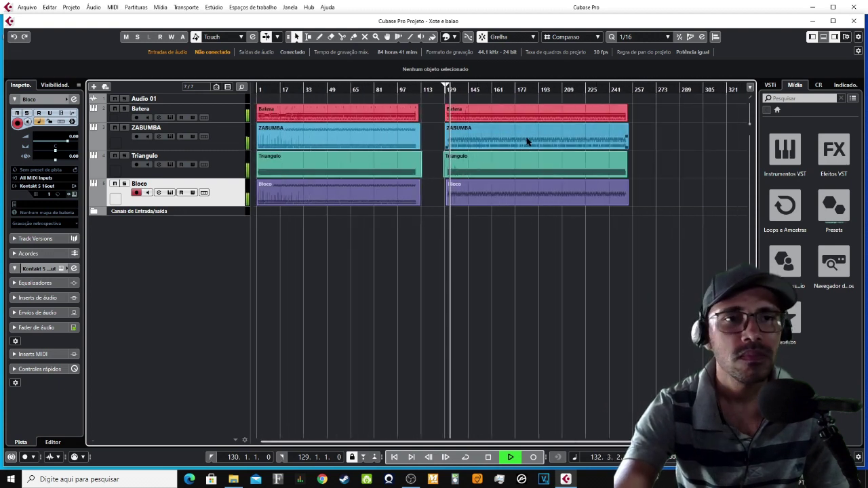
key("h")
key("h")
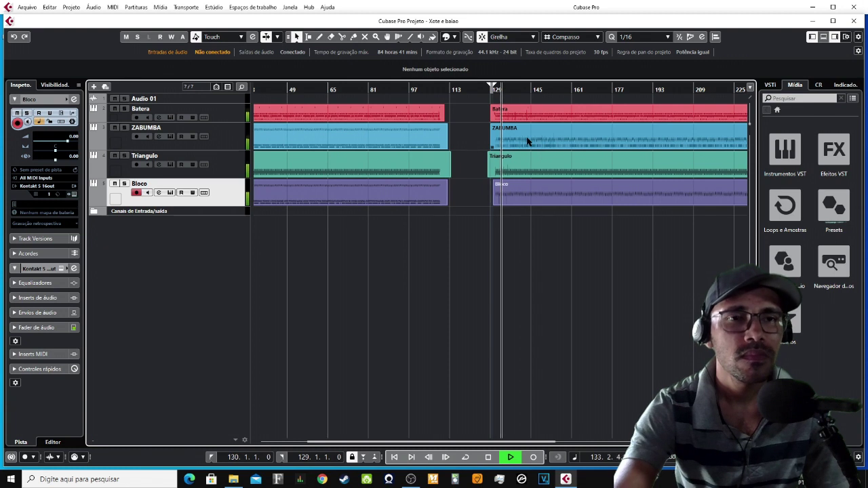
key("g")
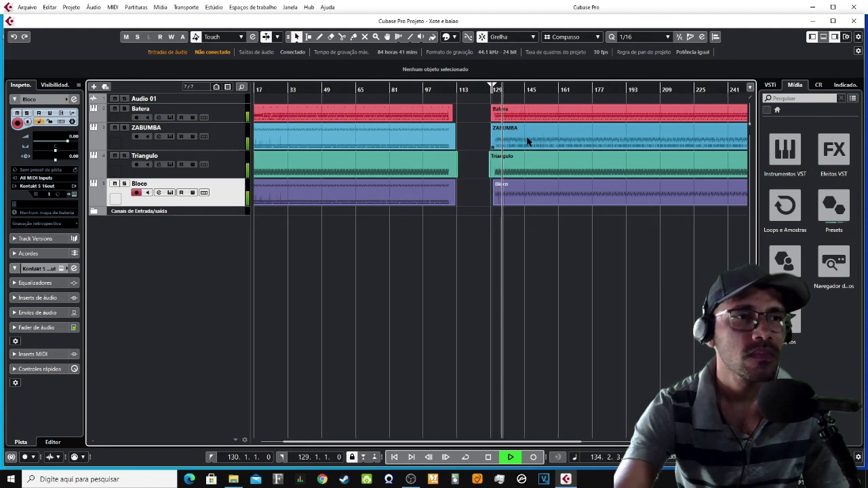
key("g")
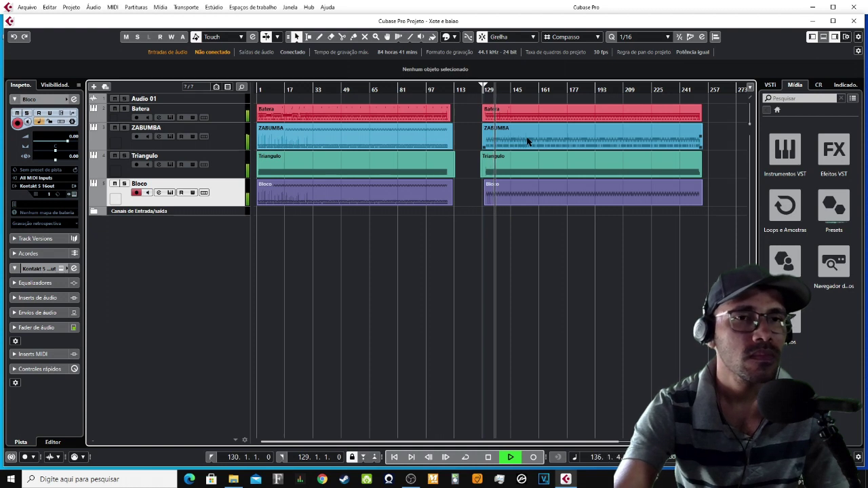
Step: Examine the starts of the second group of parts around the moving playback cursor, alternating between closer and wider timeline views
key("h")
key("h")
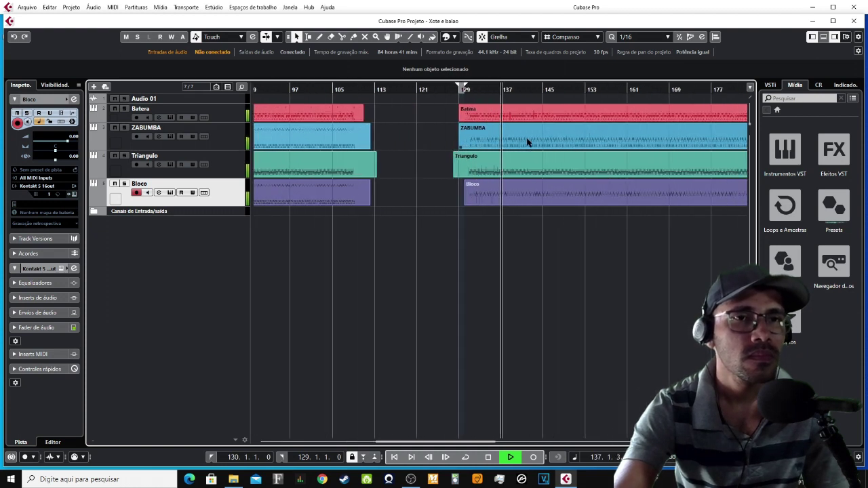
key("h")
key("h")
key("h")
key("h")
key("g")
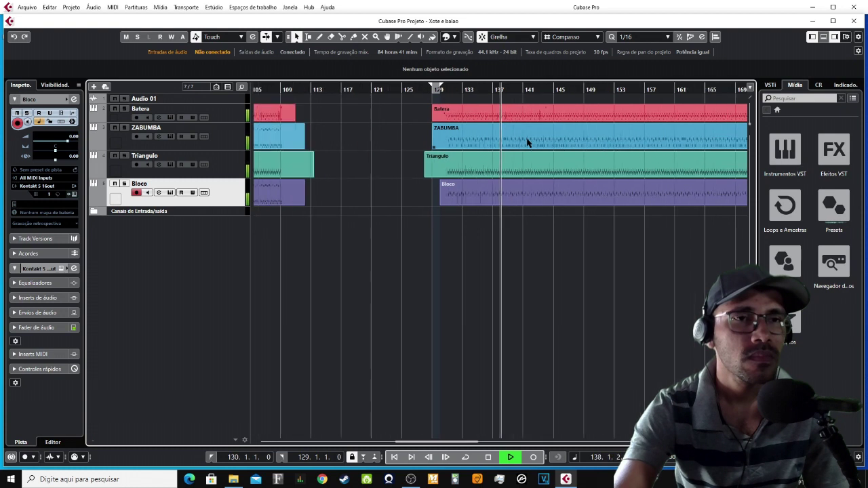
key("g")
key("g")
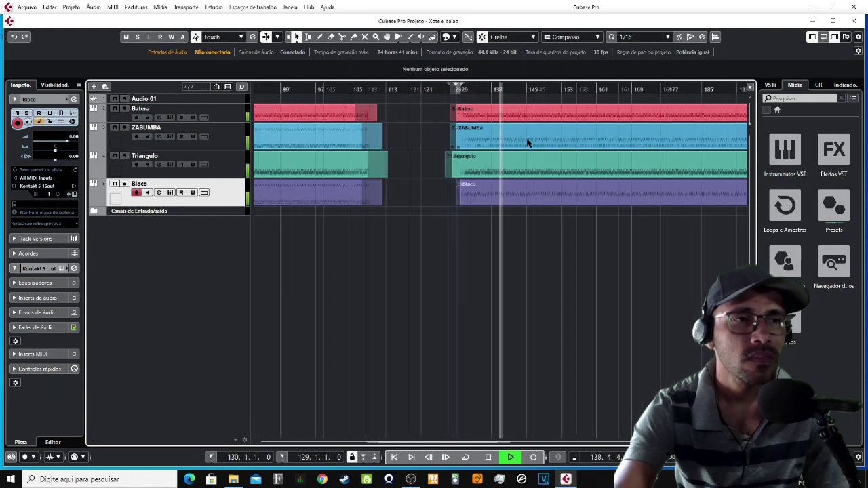
key("g")
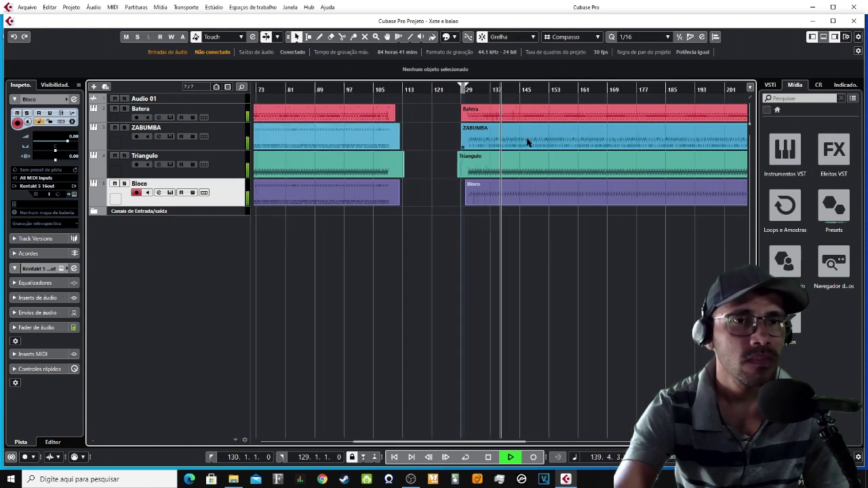
key("g")
key("g")
key("h")
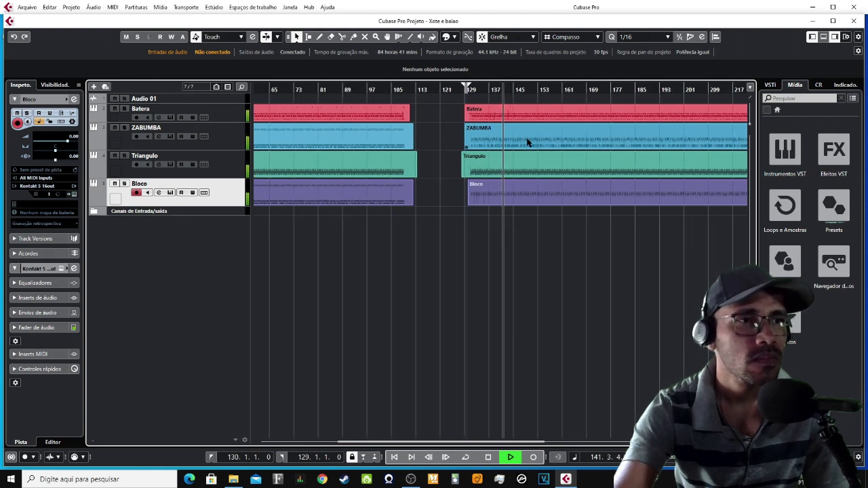
key("g")
key("g")
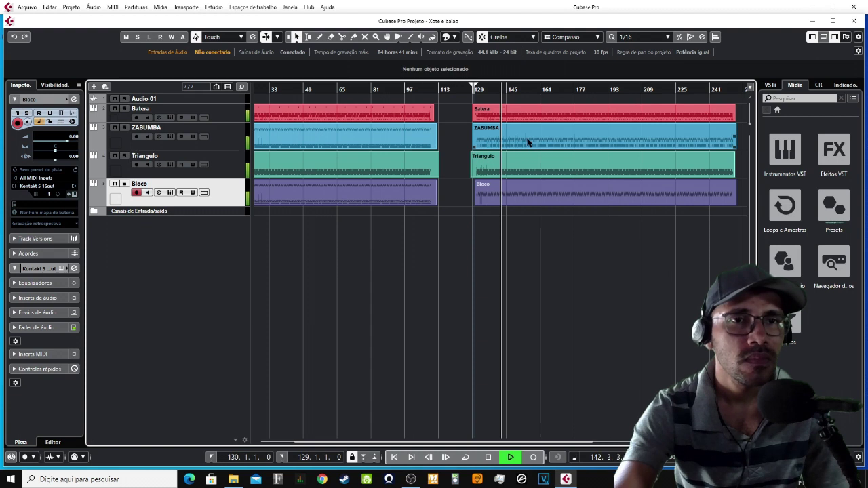
Step: Examine the note patterns near bar 144 in close detail during playback, and return to an overview of both groups of parts
key("h")
key("h")
key("h")
key("h")
key("h")
key("h")
key("h")
key("h")
key("h")
key("g")
key("g")
key("g")
key("g")
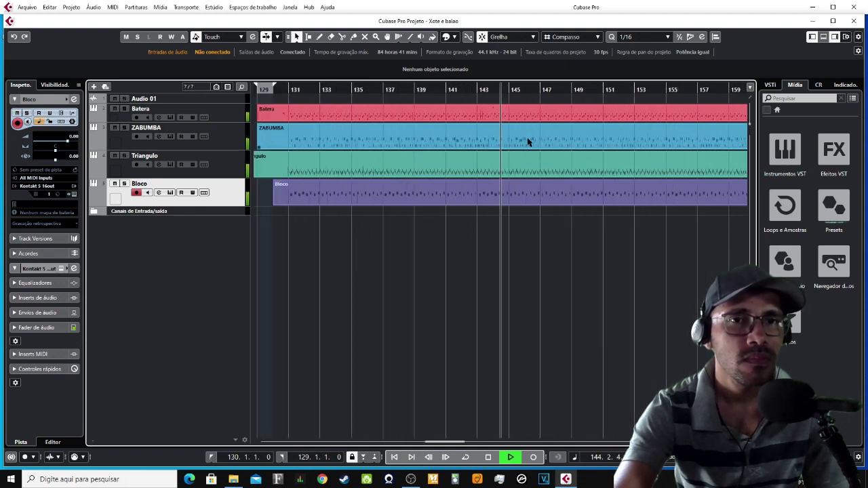
key("g")
key("g")
key("g")
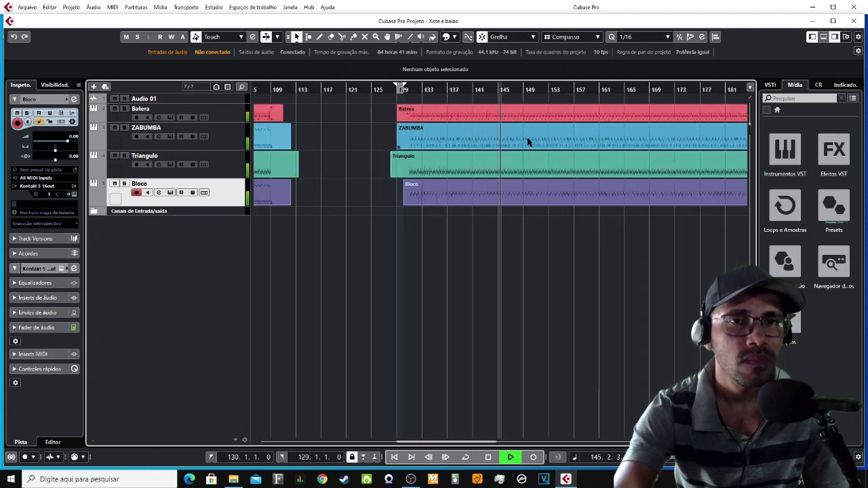
key("g")
key("g")
key("g")
key("g")
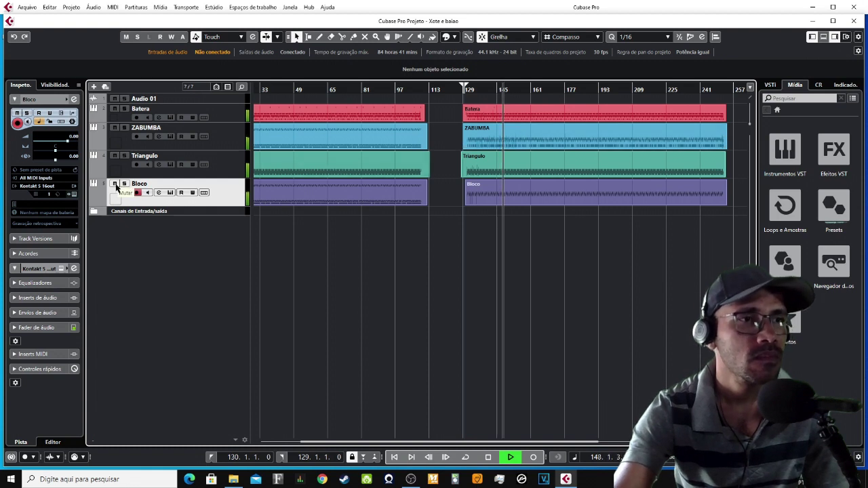
Step: Audition the Triangulo, ZABUMBA and Bloco tracks in solo during playback, and clear all solos
left_click(125, 156)
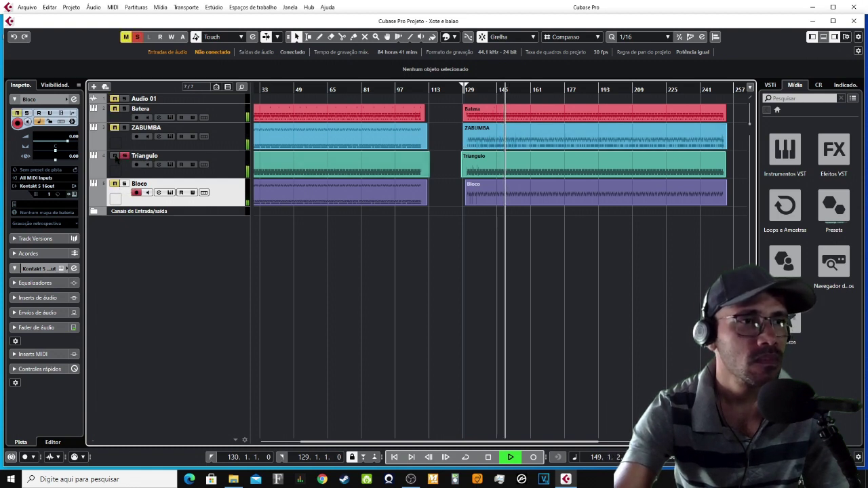
left_click(125, 156)
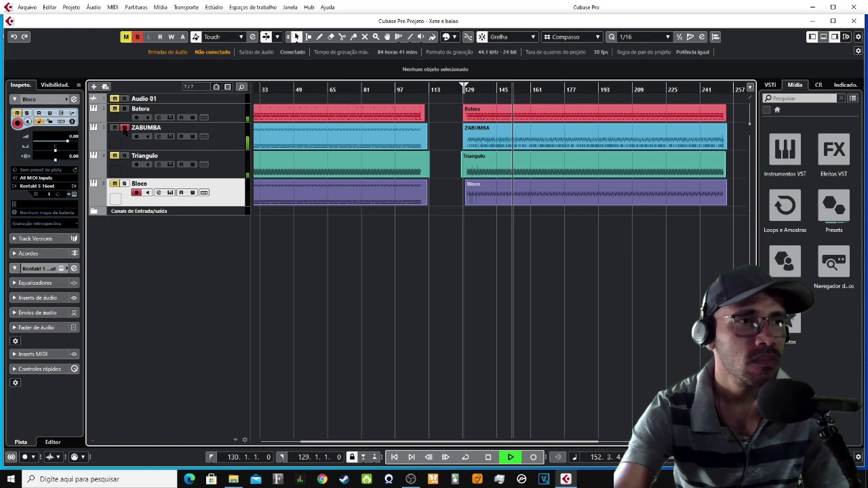
left_click(124, 183)
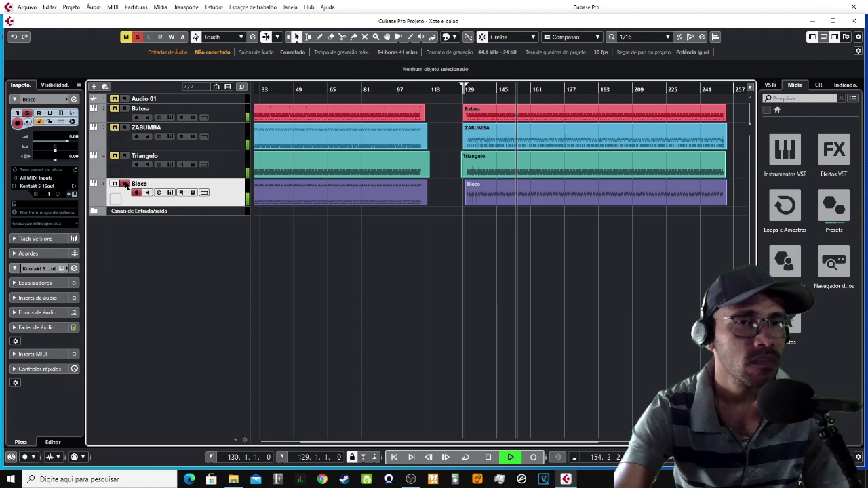
left_click(125, 184)
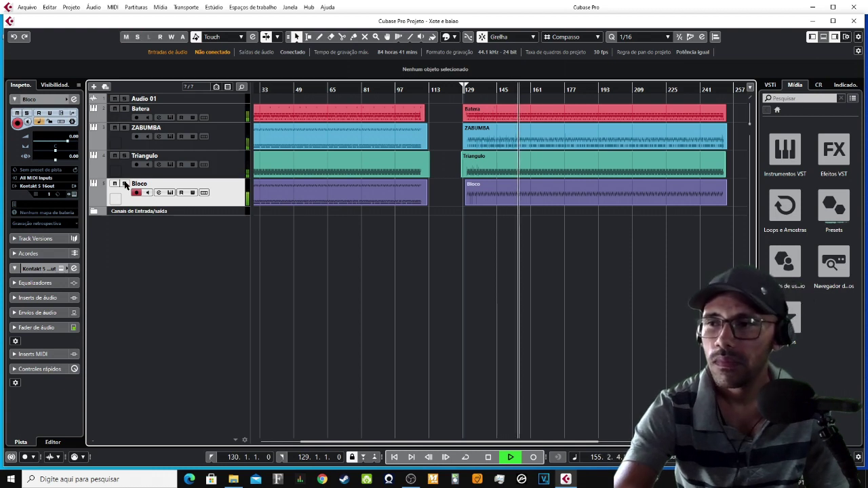
Step: Examine the parts around the playback cursor near bar 157, from a close view out to the full second group
key("h")
key("h")
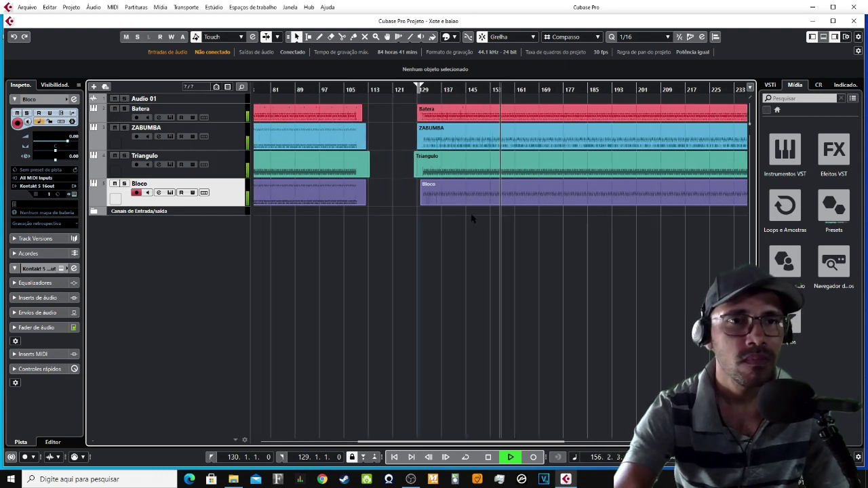
key("h")
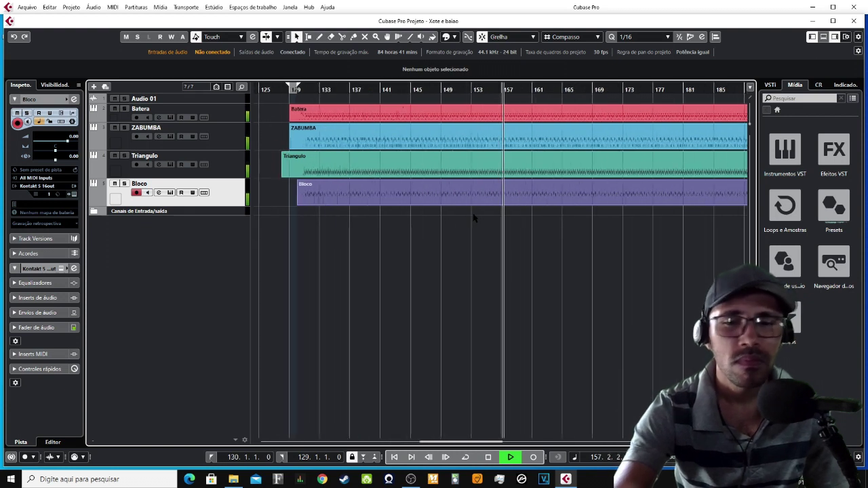
key("g")
key("g")
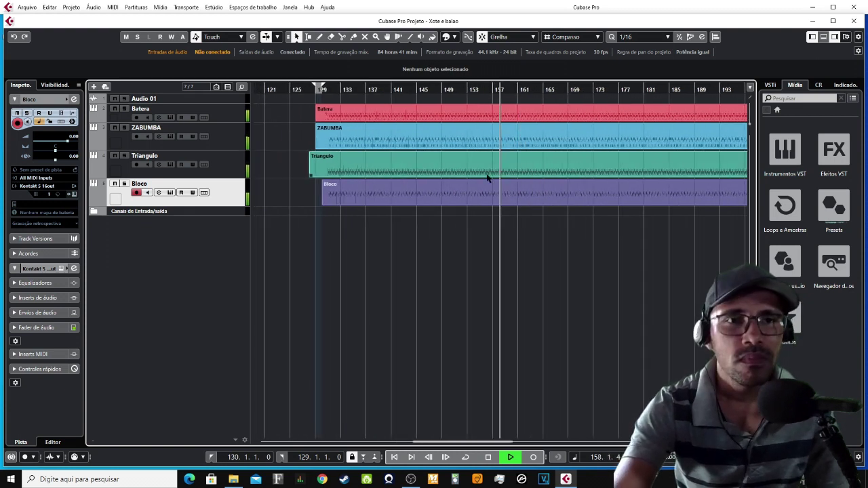
key("g")
key("g")
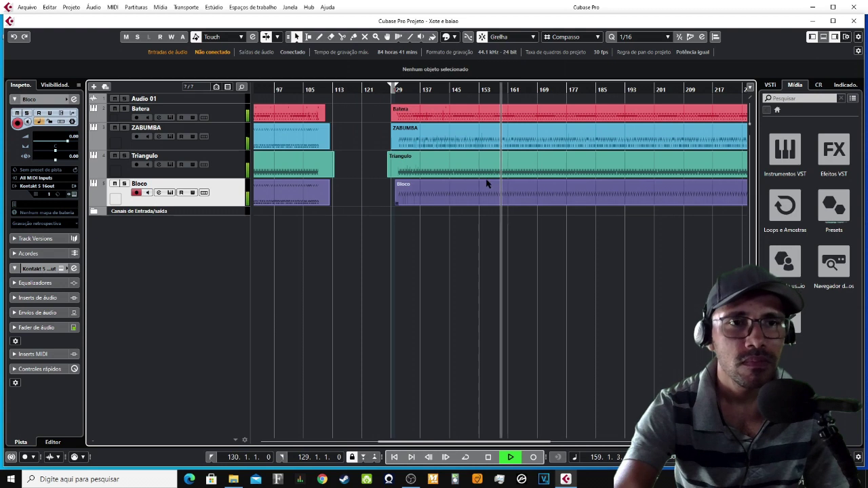
key("g")
key("g")
key("g")
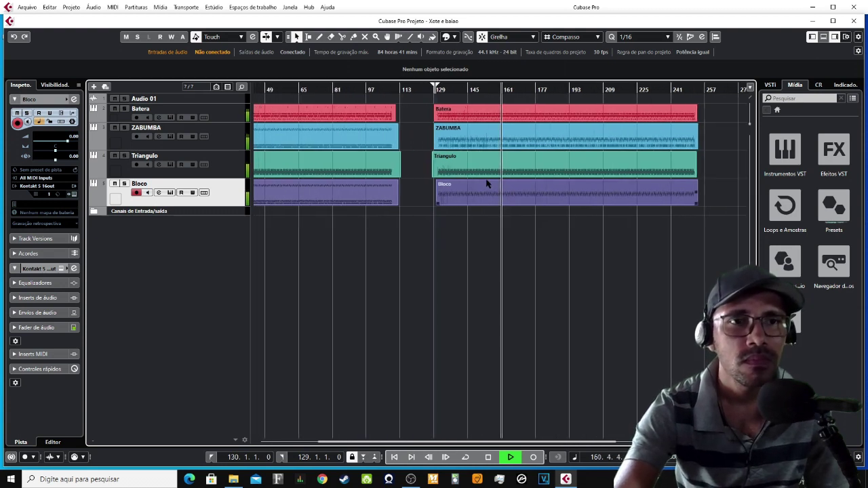
Step: Examine the individual notes of the four instrument tracks around bar 162 at single-bar detail while playback continues
key("h")
key("h")
key("h")
key("h")
key("h")
key("h")
key("h")
key("h")
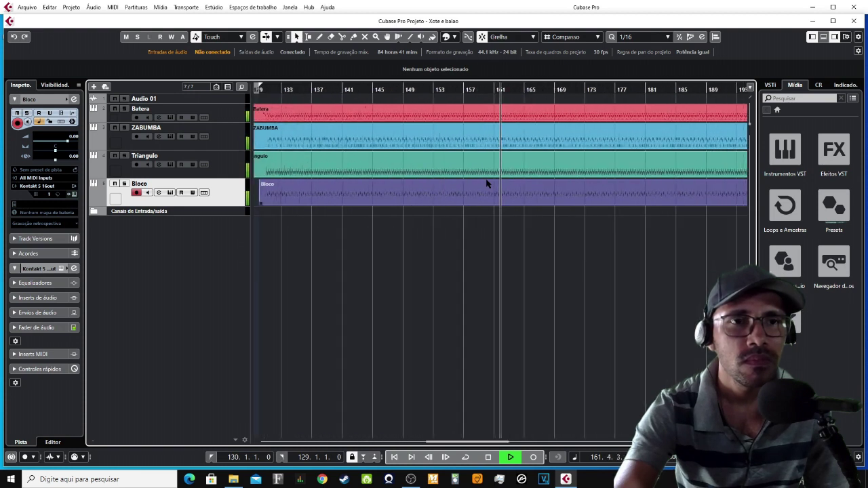
key("h")
key("h")
key("h")
key("h")
key("h")
key("h")
key("h")
key("h")
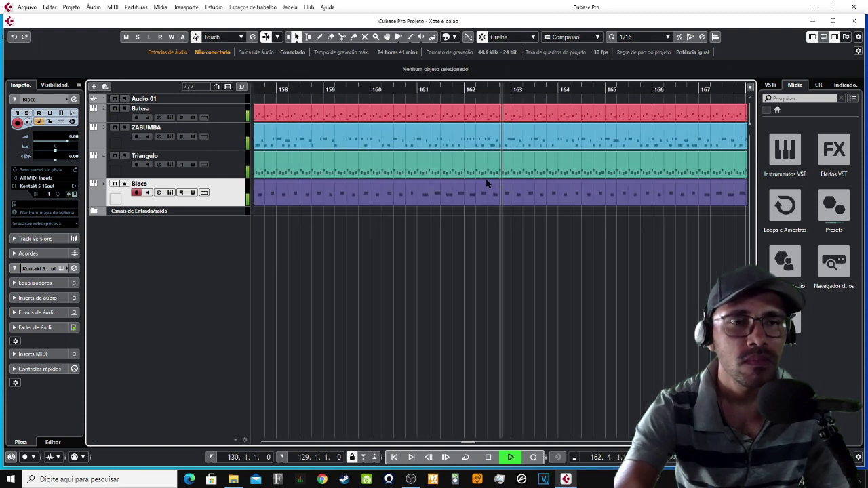
Step: Examine the tracks around the playback cursor in progressively wider views, up to the full length of the second group of parts
key("g")
key("g")
key("g")
key("g")
key("g")
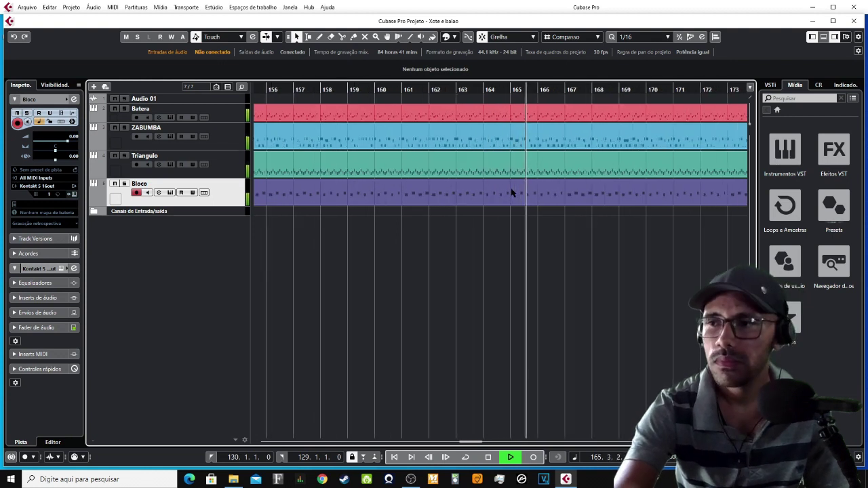
key("g")
key("g")
key("g")
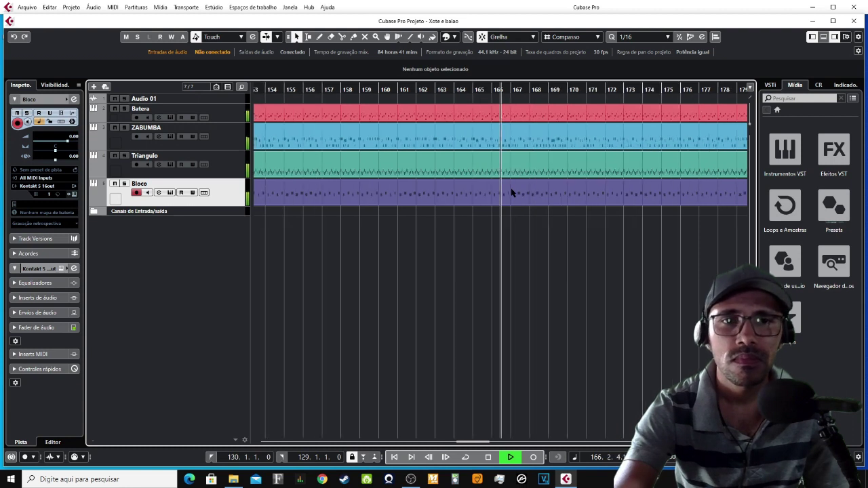
key("g")
key("g")
key("g")
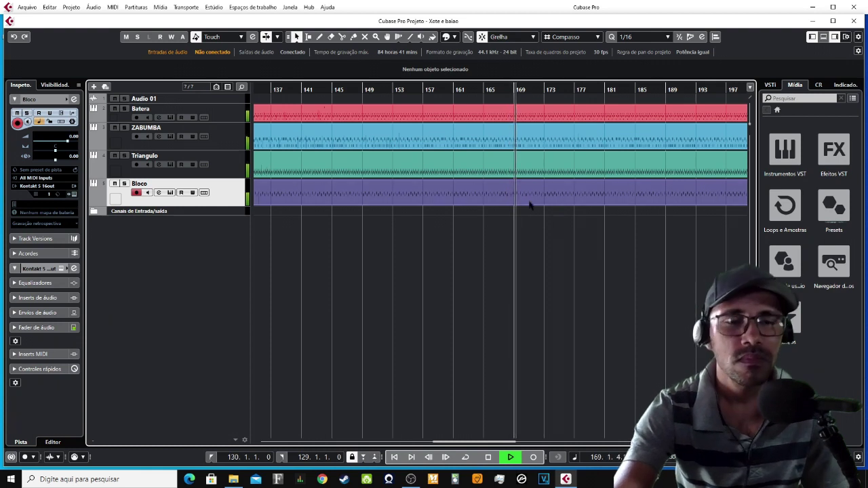
key("g")
key("g")
key("g")
key("g")
key("g")
key("g")
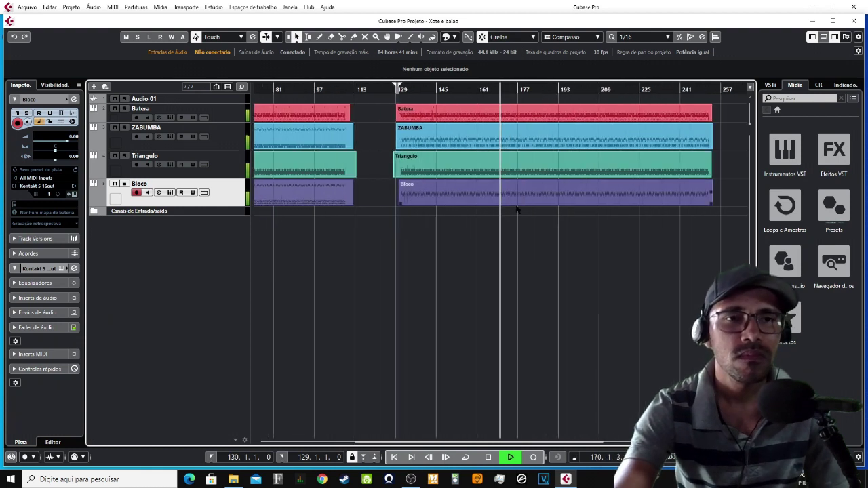
Step: Compare wide views of the second group of parts with a bar-by-bar view around the playback cursor near bar 173
key("h")
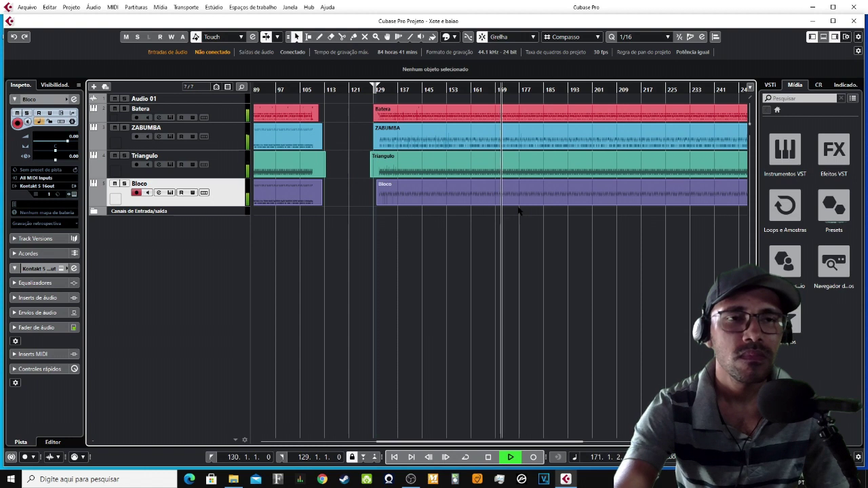
key("g")
key("g")
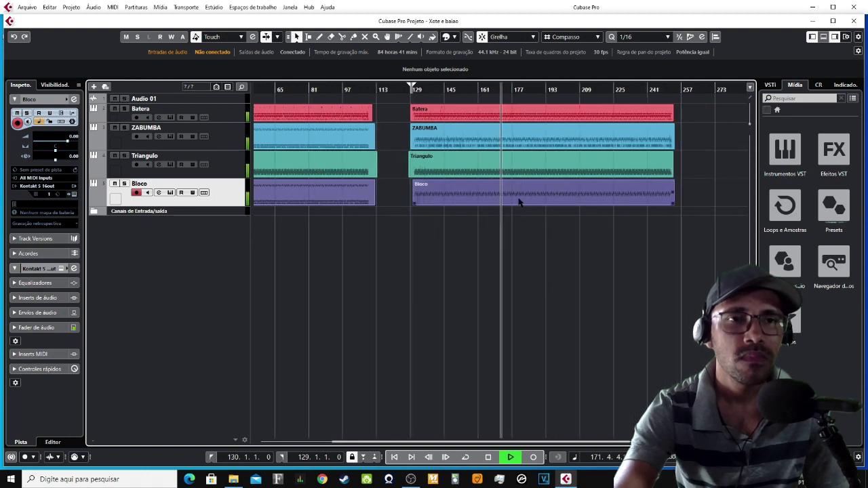
key("h")
key("h")
key("h")
key("h")
key("h")
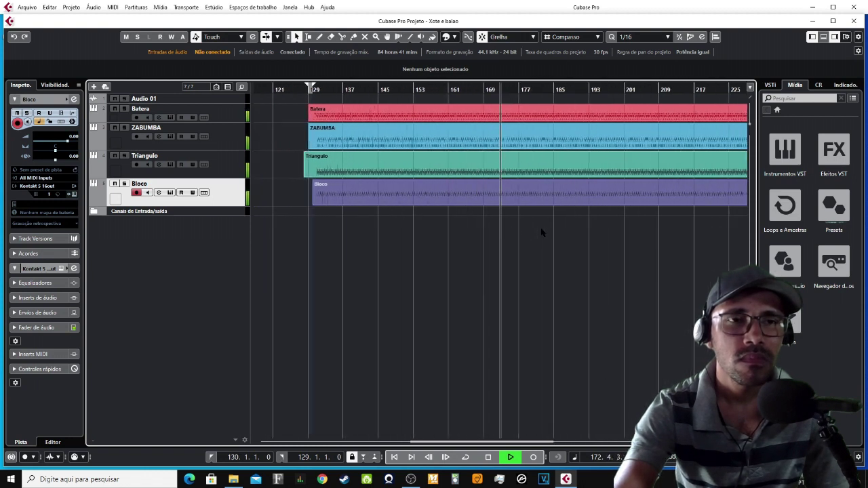
key("h")
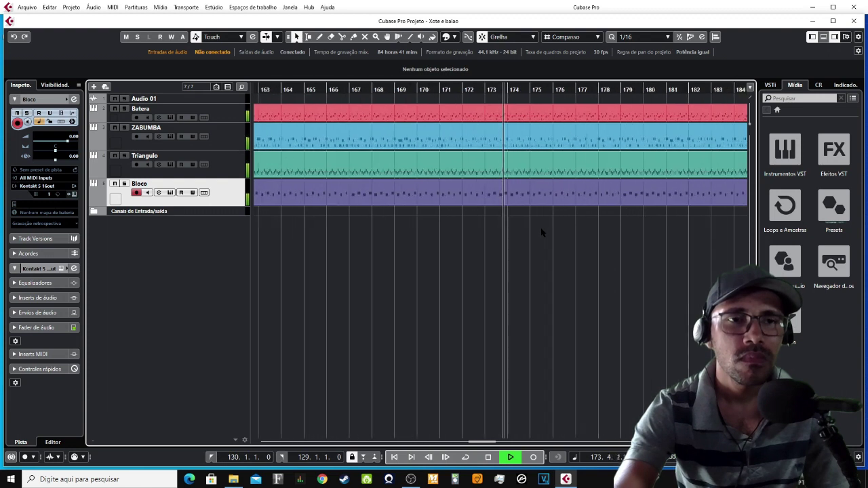
Step: Show the full length of the second group of parts around the cursor, and stop playback in bar 183
key("g")
key("g")
key("g")
key("g")
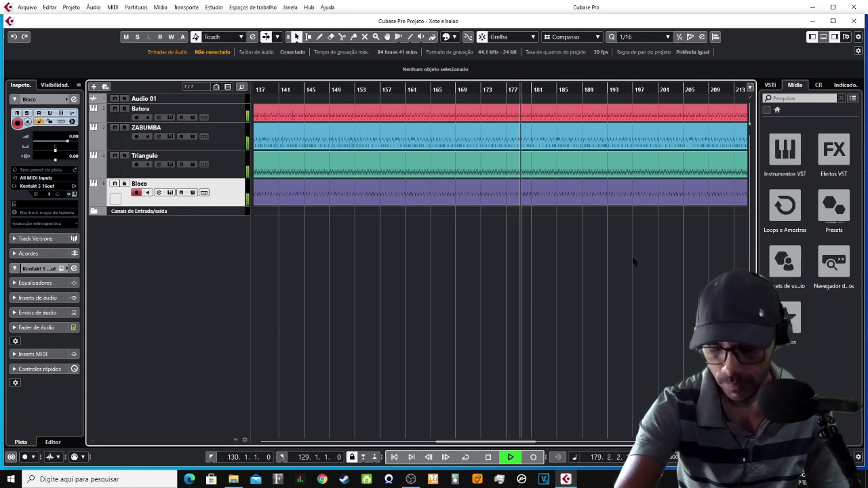
key("g")
key("g")
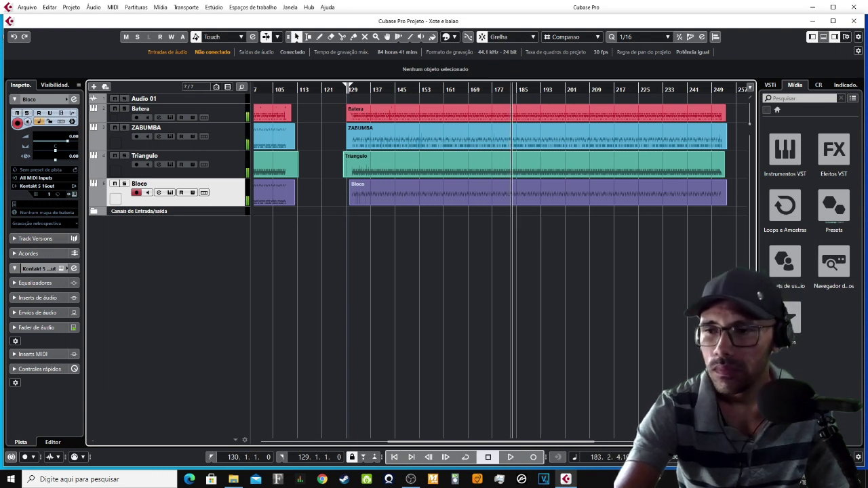
key("space")
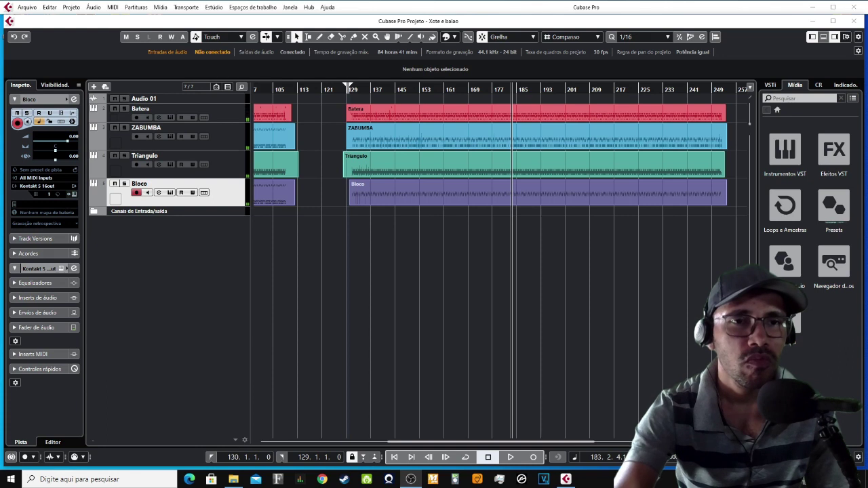